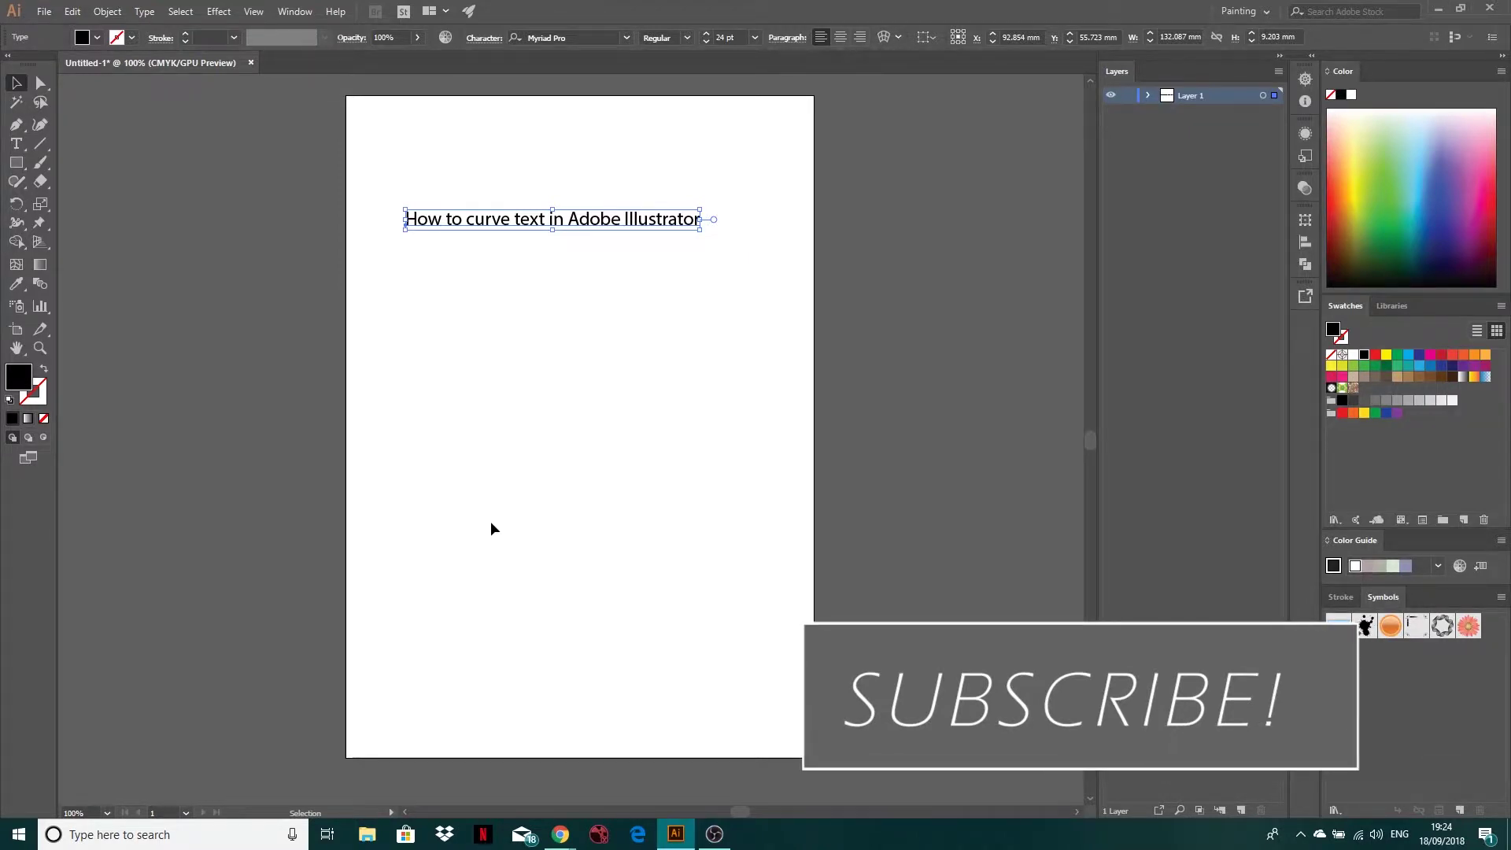
# Select the existing 'How to curve text in Adobe Illustrator' line and delete it
pyautogui.click(537, 438)
pyautogui.click(480, 226)
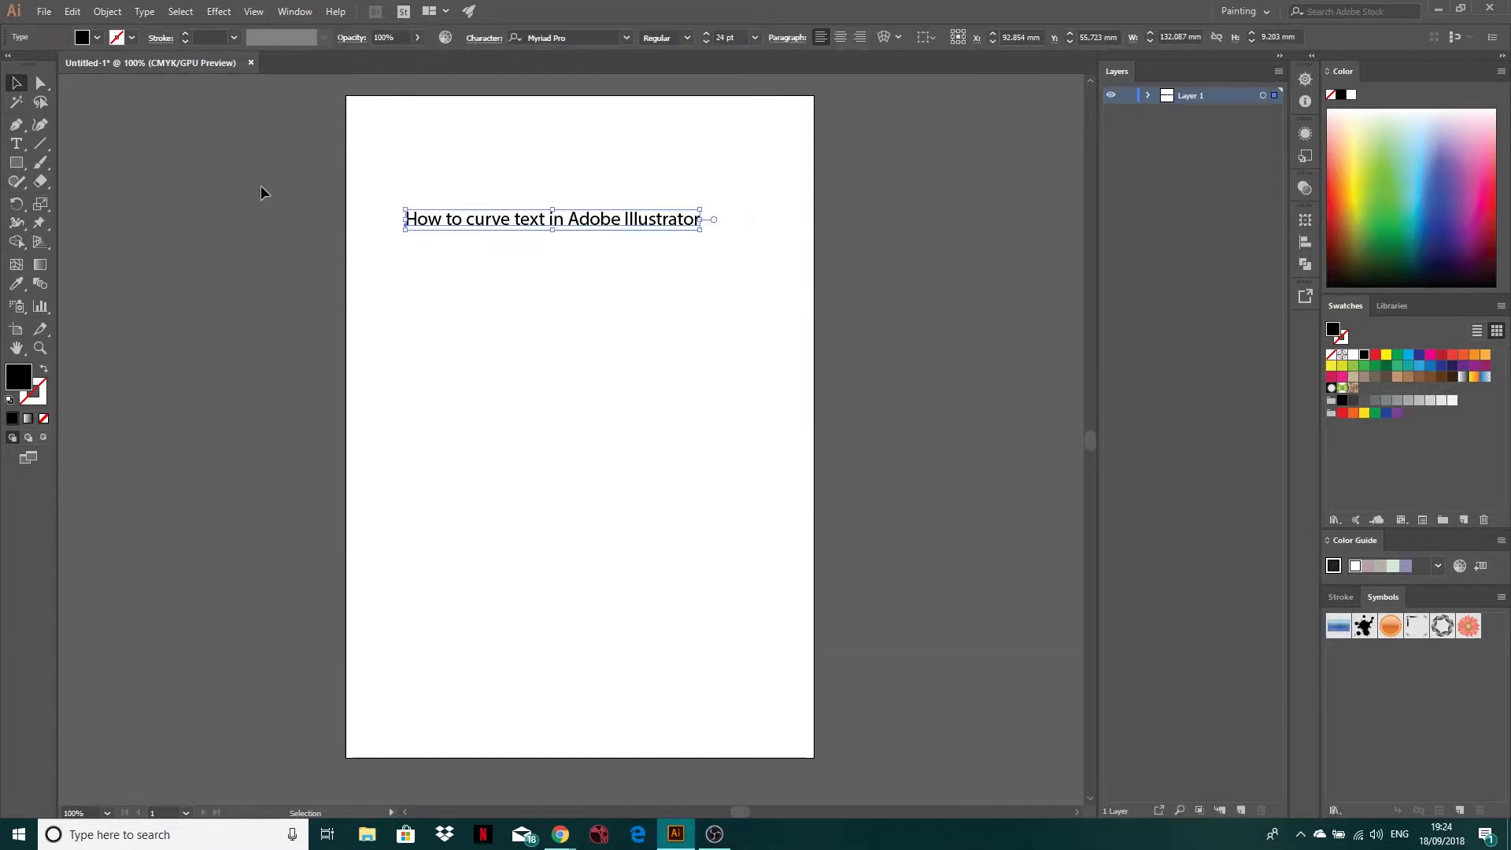
pyautogui.press('Delete')
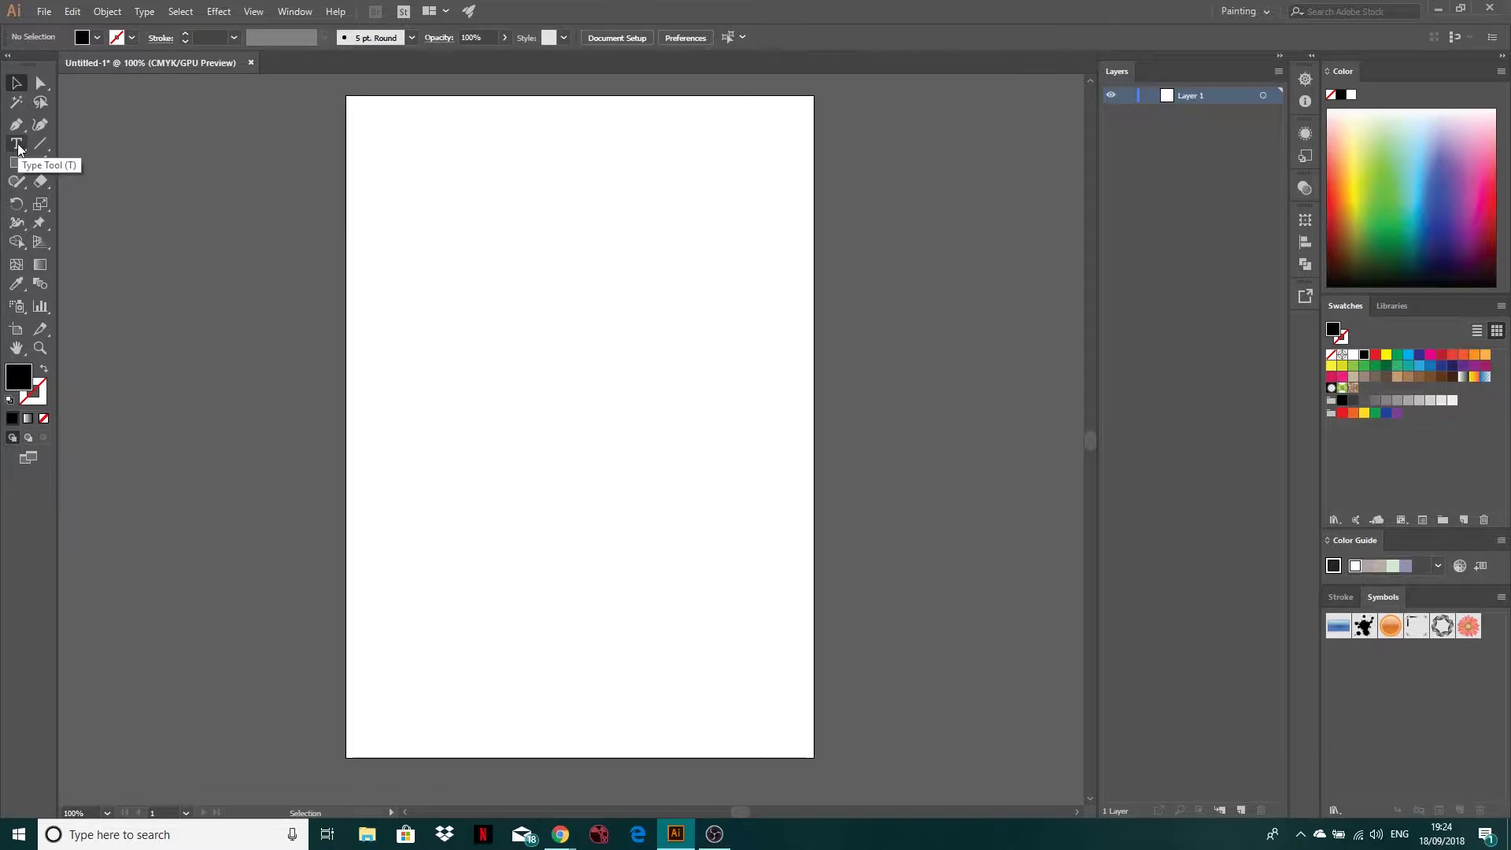
# Type 'How to curve text in Adobe Illustrator' as a new line near the artboard top
pyautogui.click(18, 147)
pyautogui.click(446, 245)
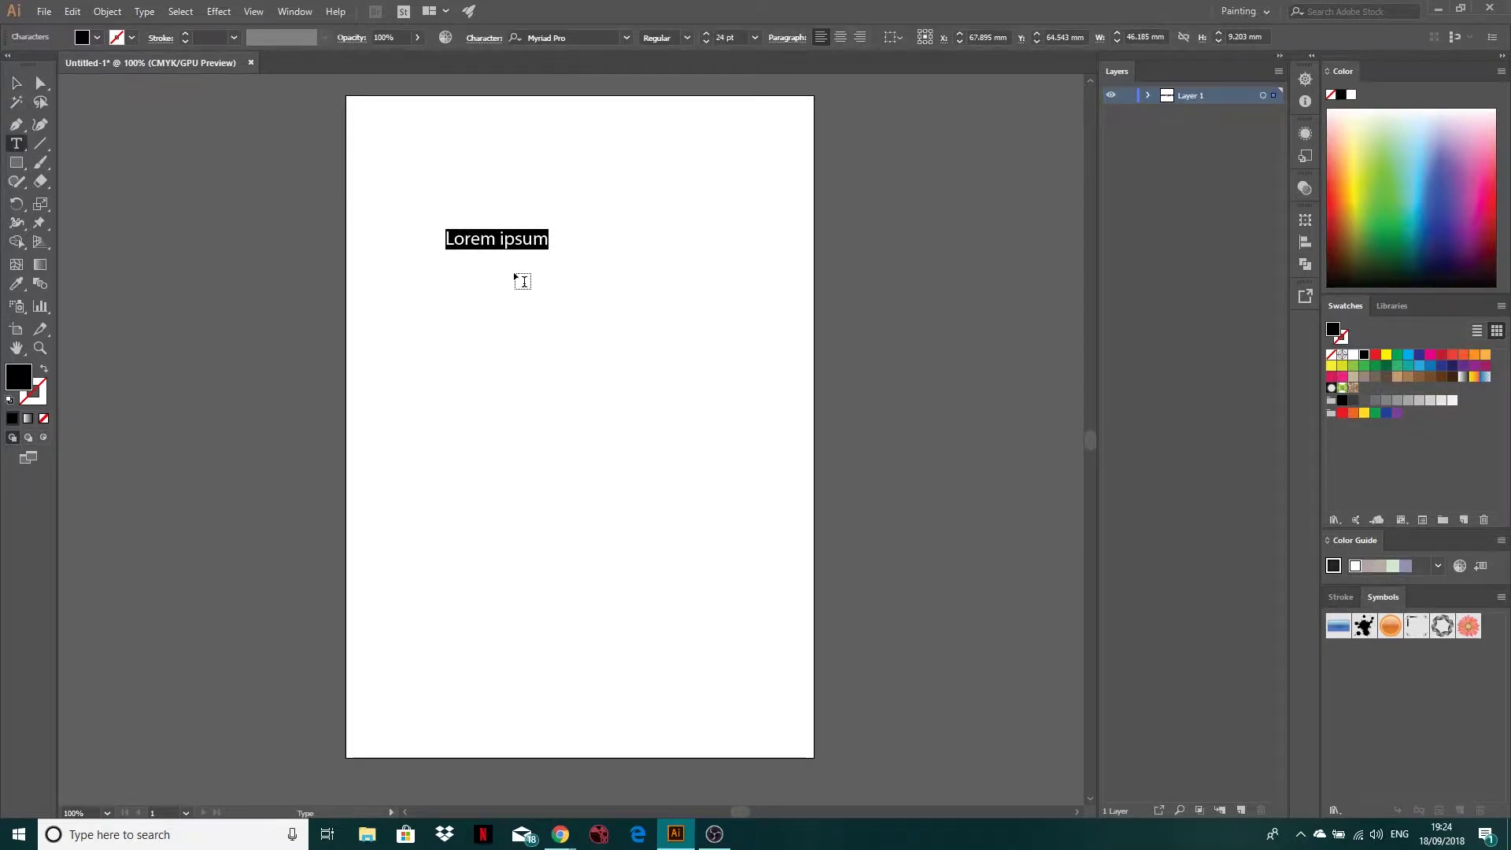
pyautogui.write('How to')
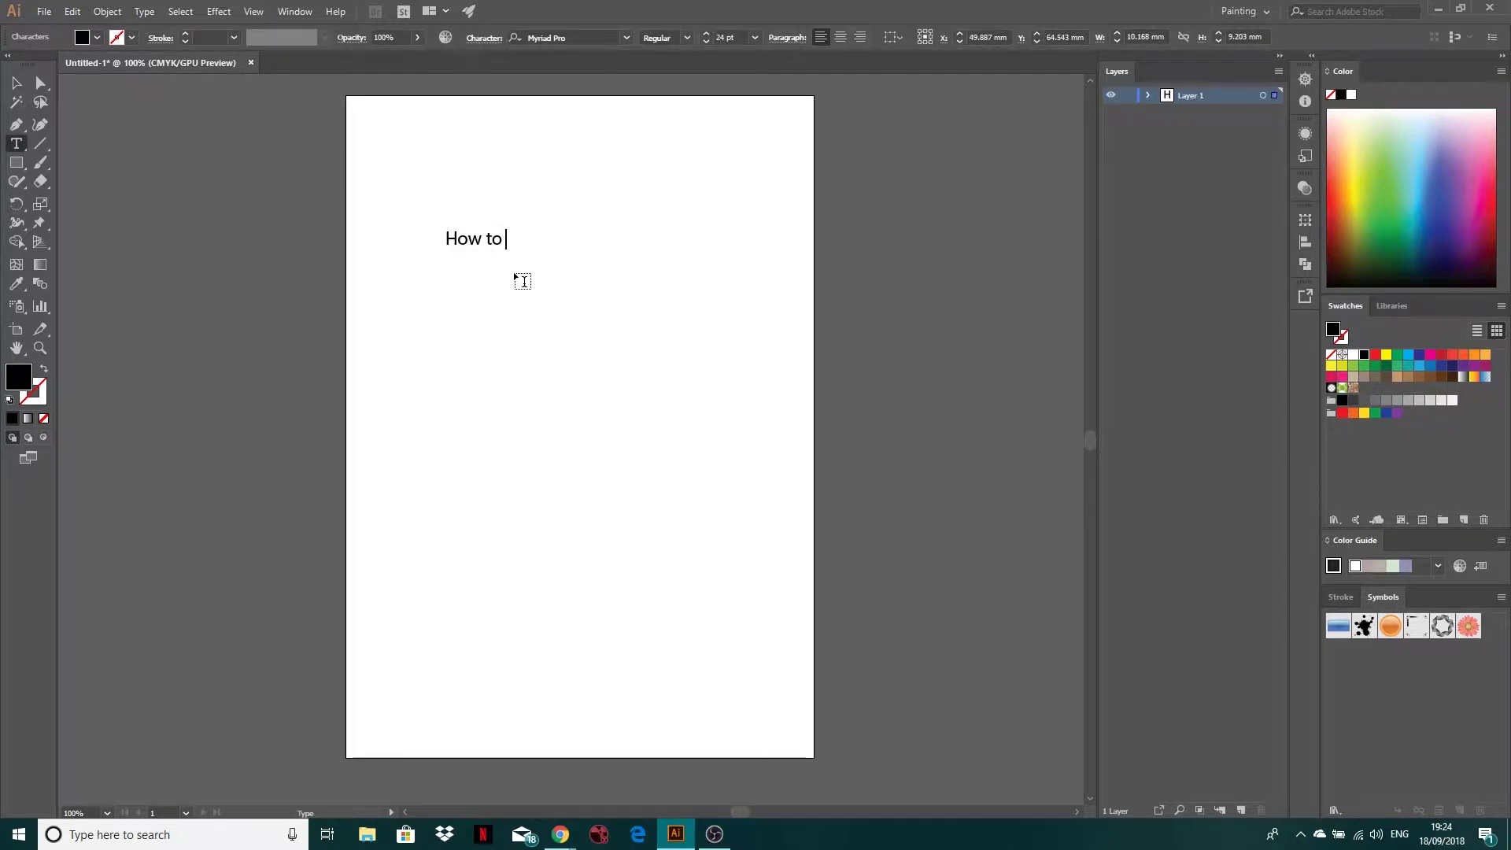
pyautogui.write(' curve text in Adobe Ill')
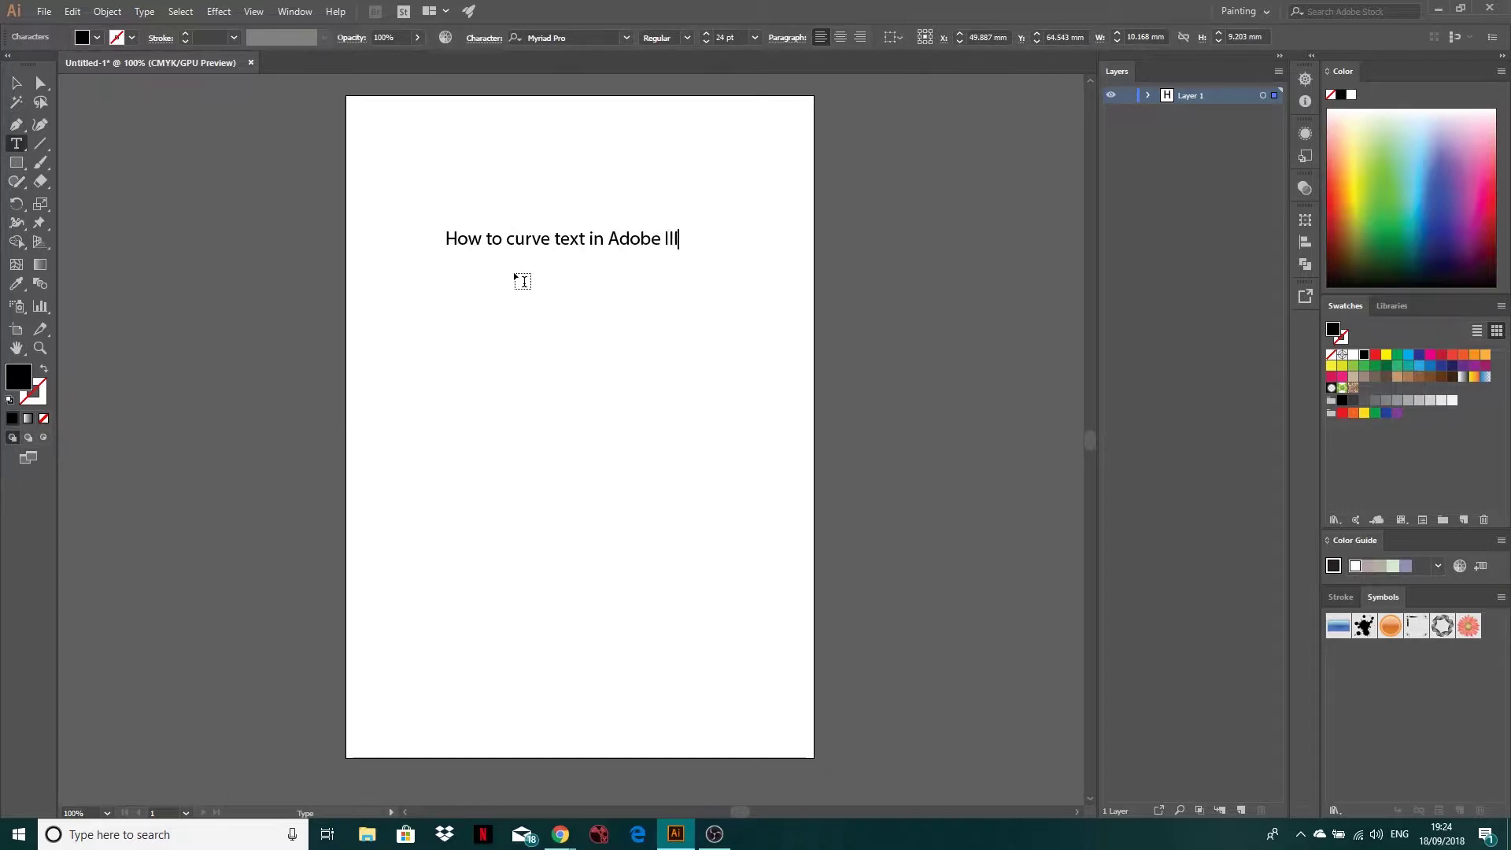
pyautogui.write('ustrator')
pyautogui.press('Escape')
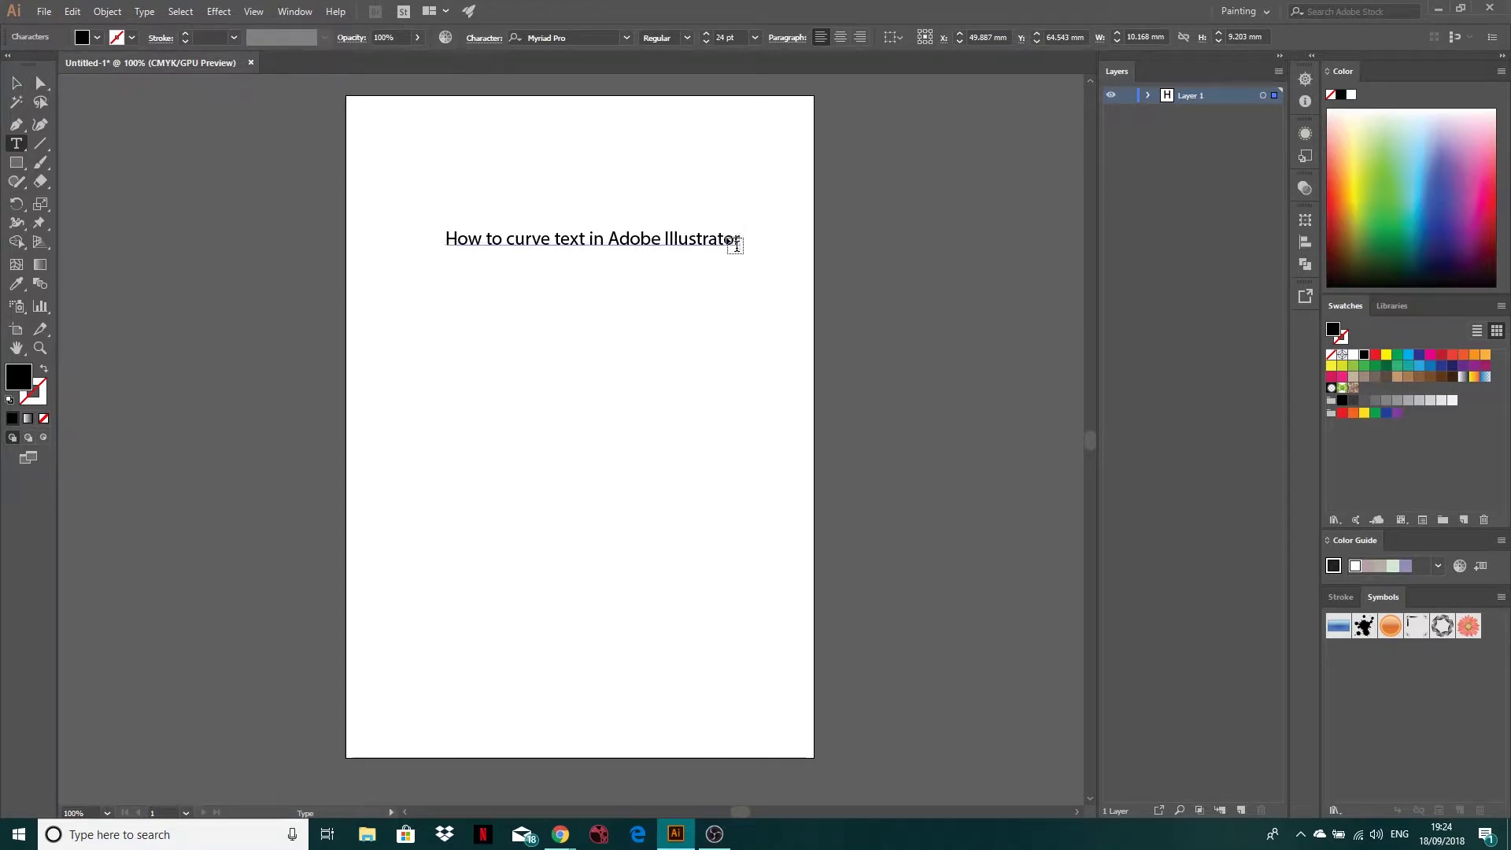
pyautogui.hotkey('ctrl', 'shift', 'a')
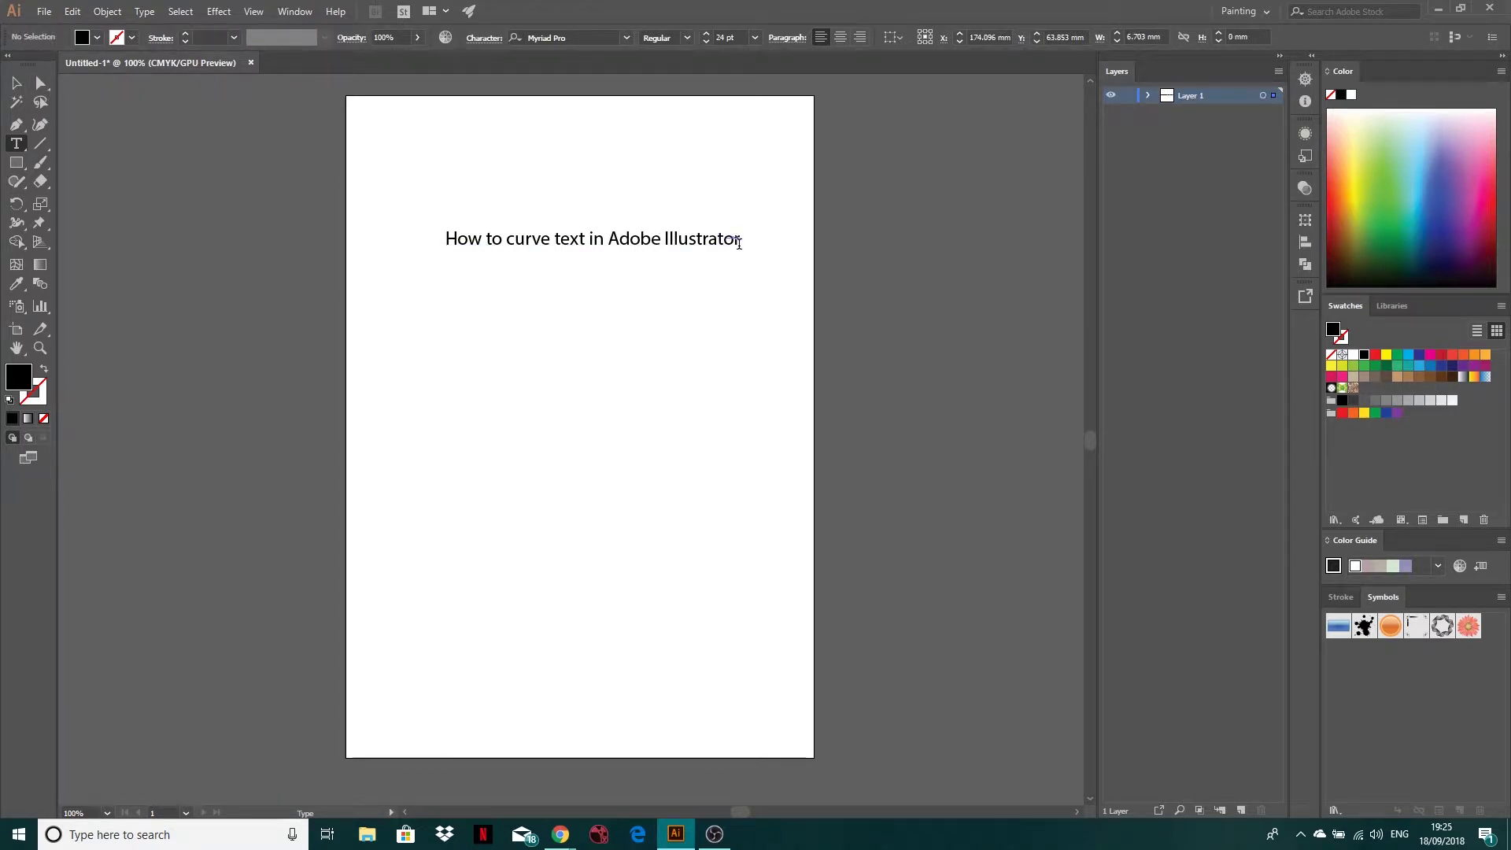
# Select the whole line and raise its font size from 24 pt to 27 pt
pyautogui.click(724, 245)
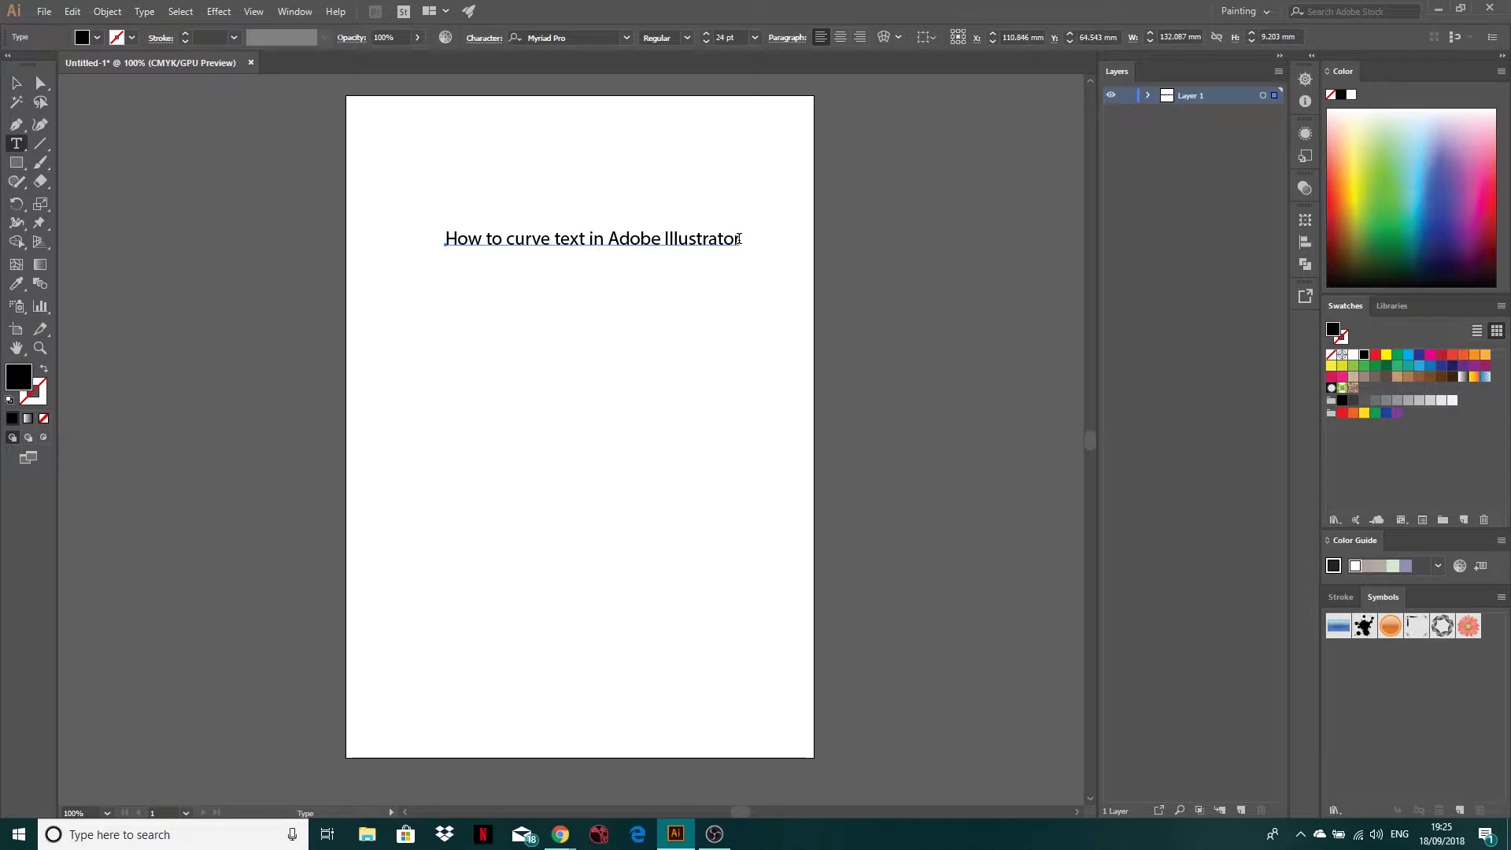
pyautogui.moveTo(739, 238); pyautogui.dragTo(462, 226)
pyautogui.click(708, 34)
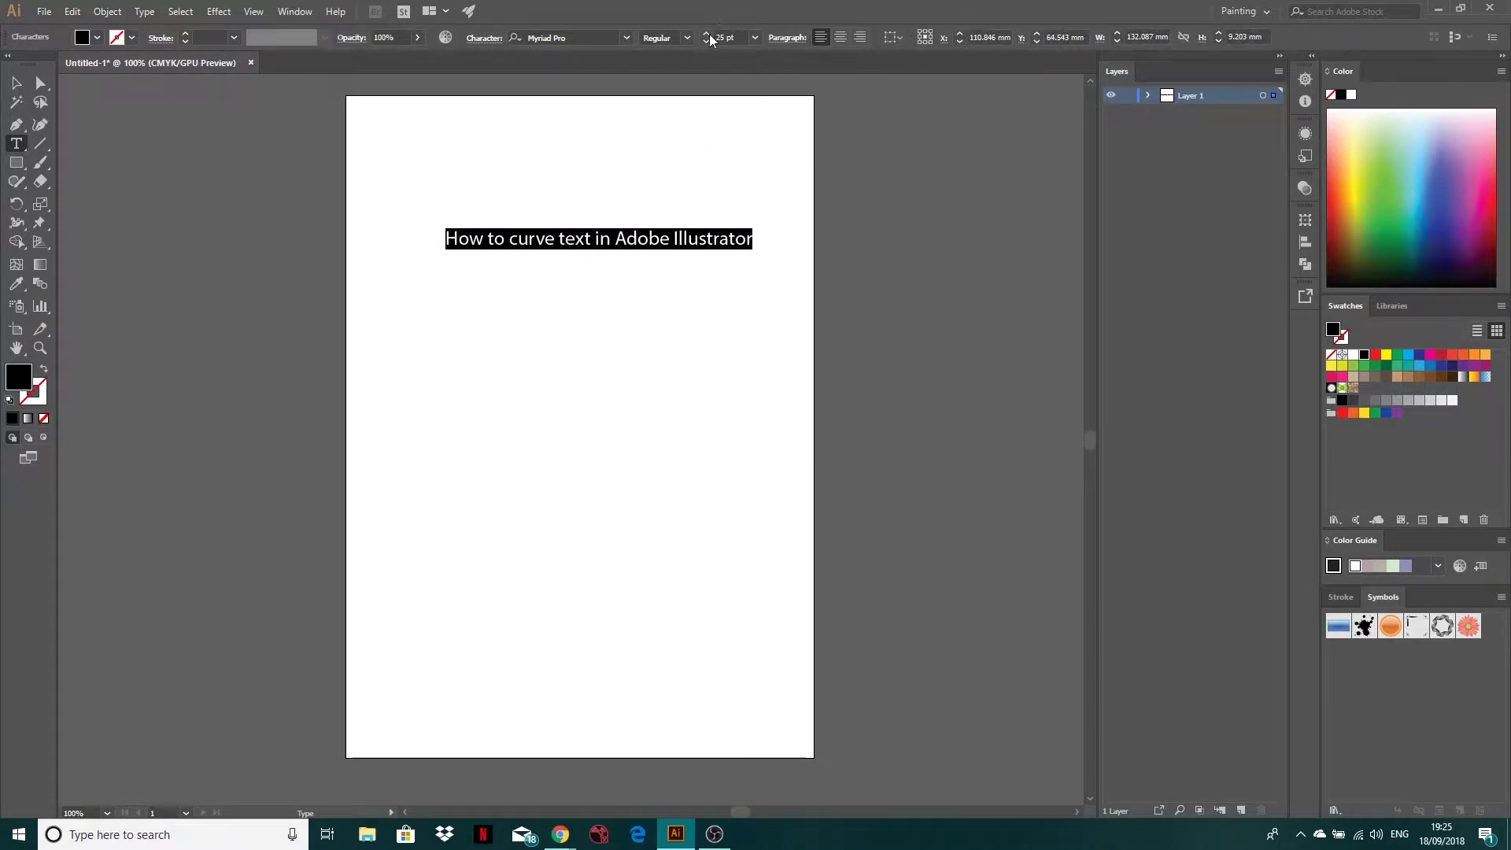
pyautogui.click(708, 35)
pyautogui.click(708, 34)
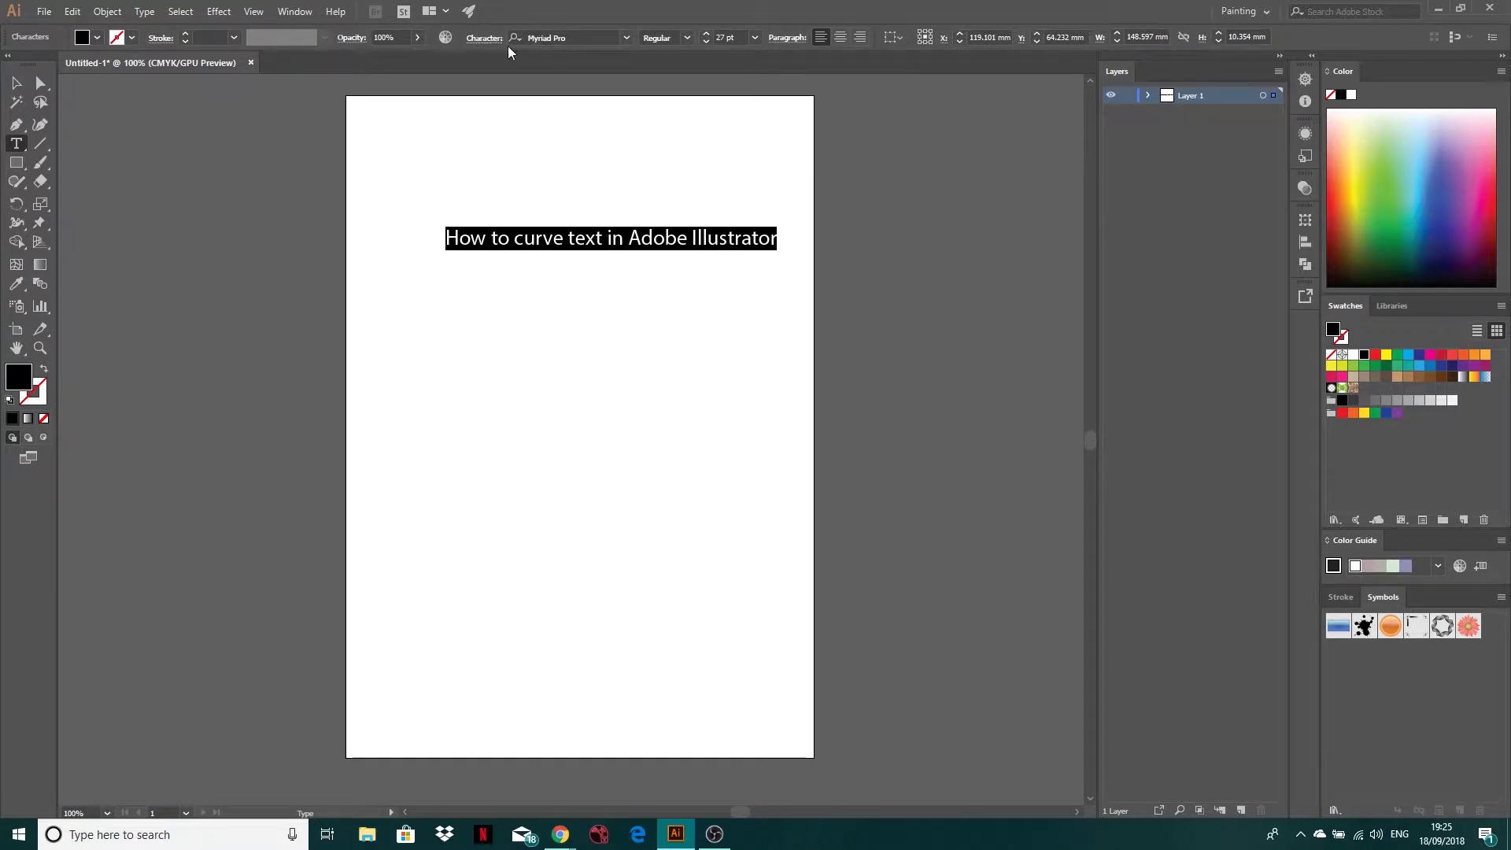
pyautogui.click(16, 83)
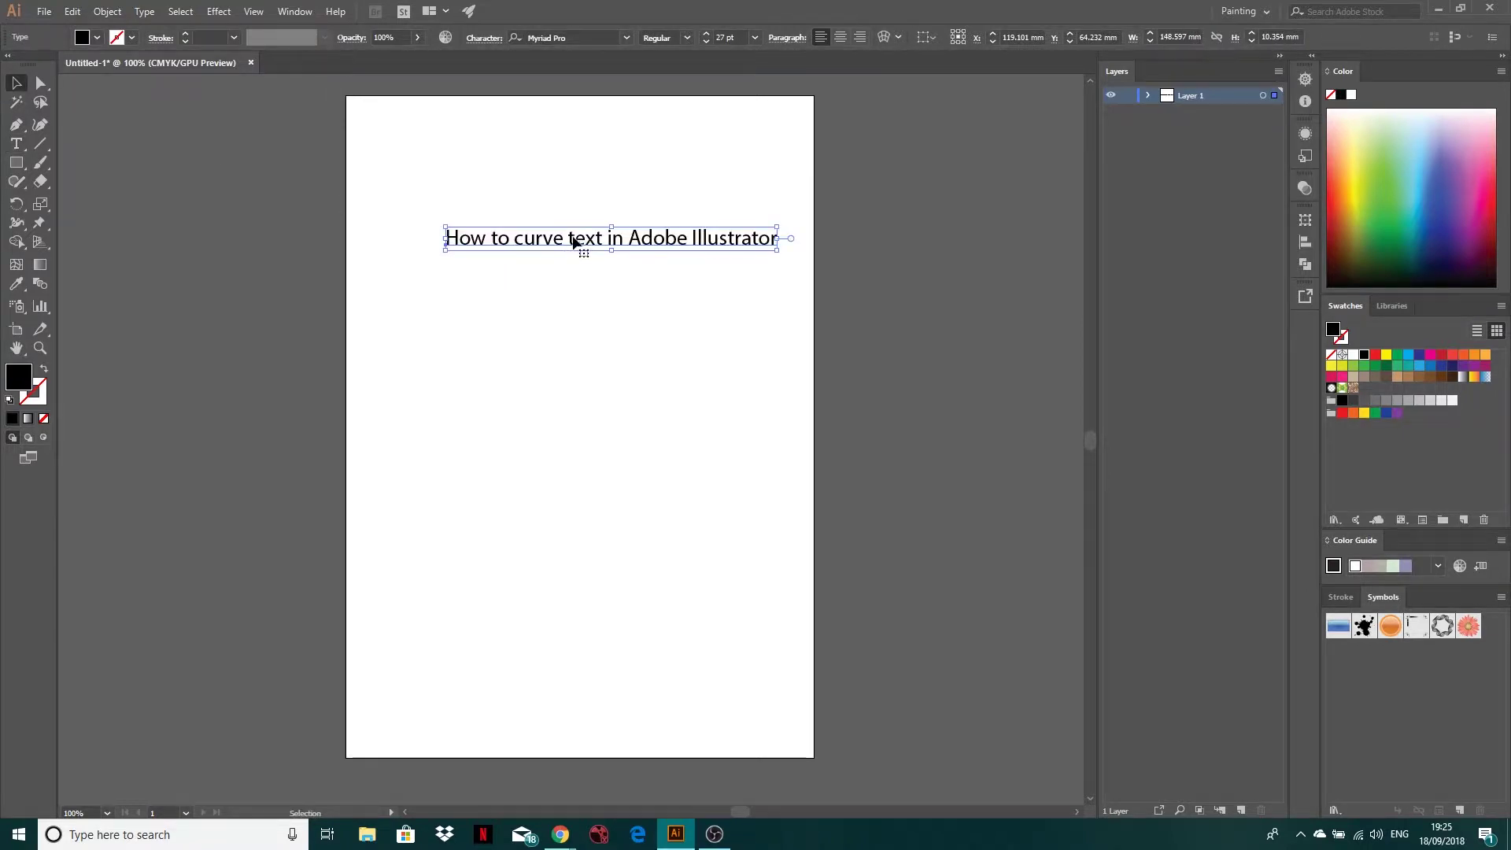
# Nudge the headline slightly left and open the Effect menu
pyautogui.moveTo(580, 243); pyautogui.dragTo(540, 242)
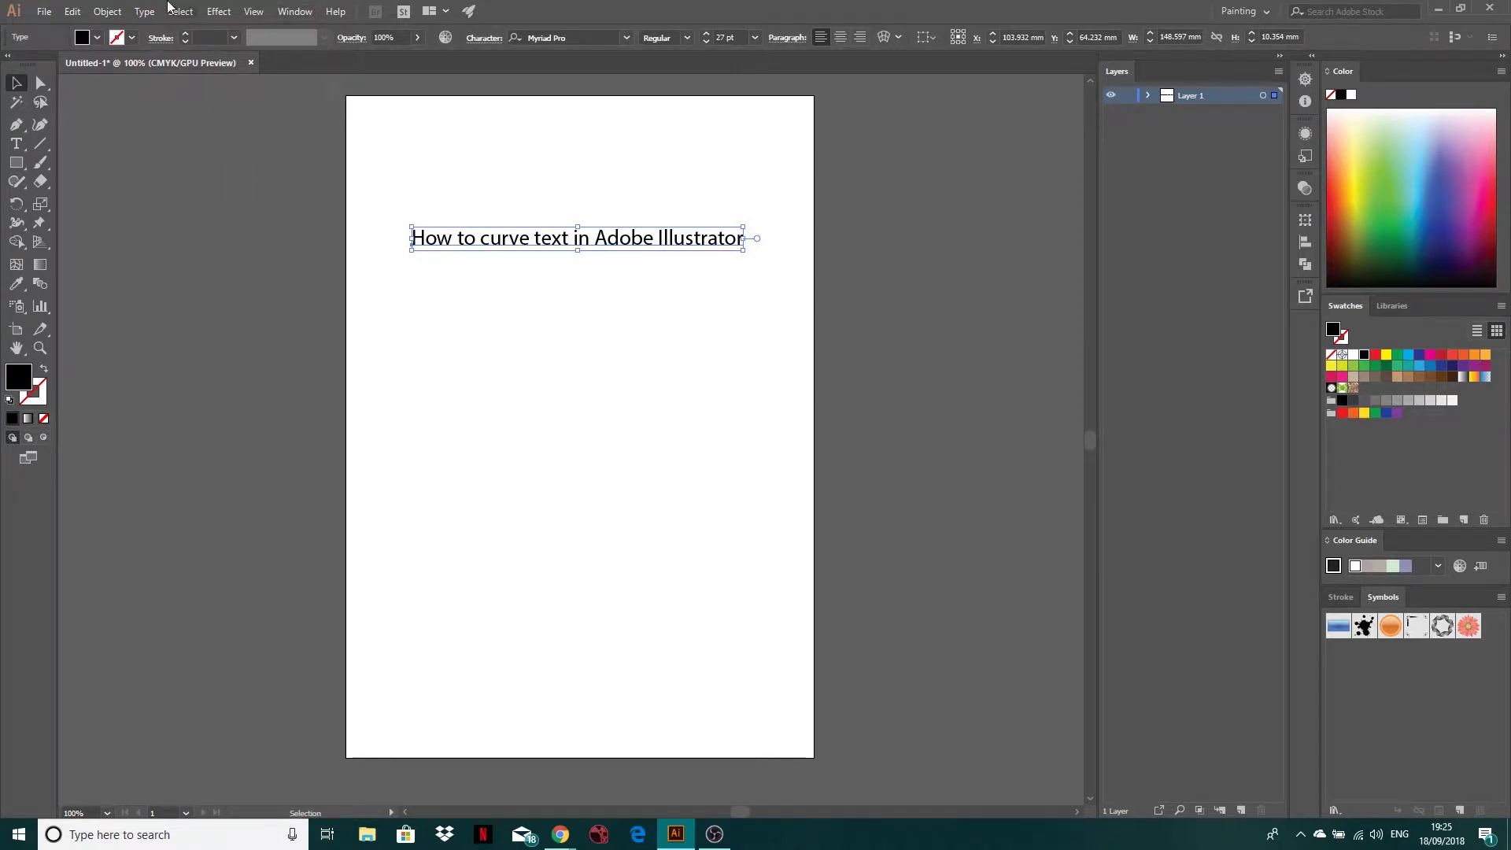
pyautogui.click(212, 11)
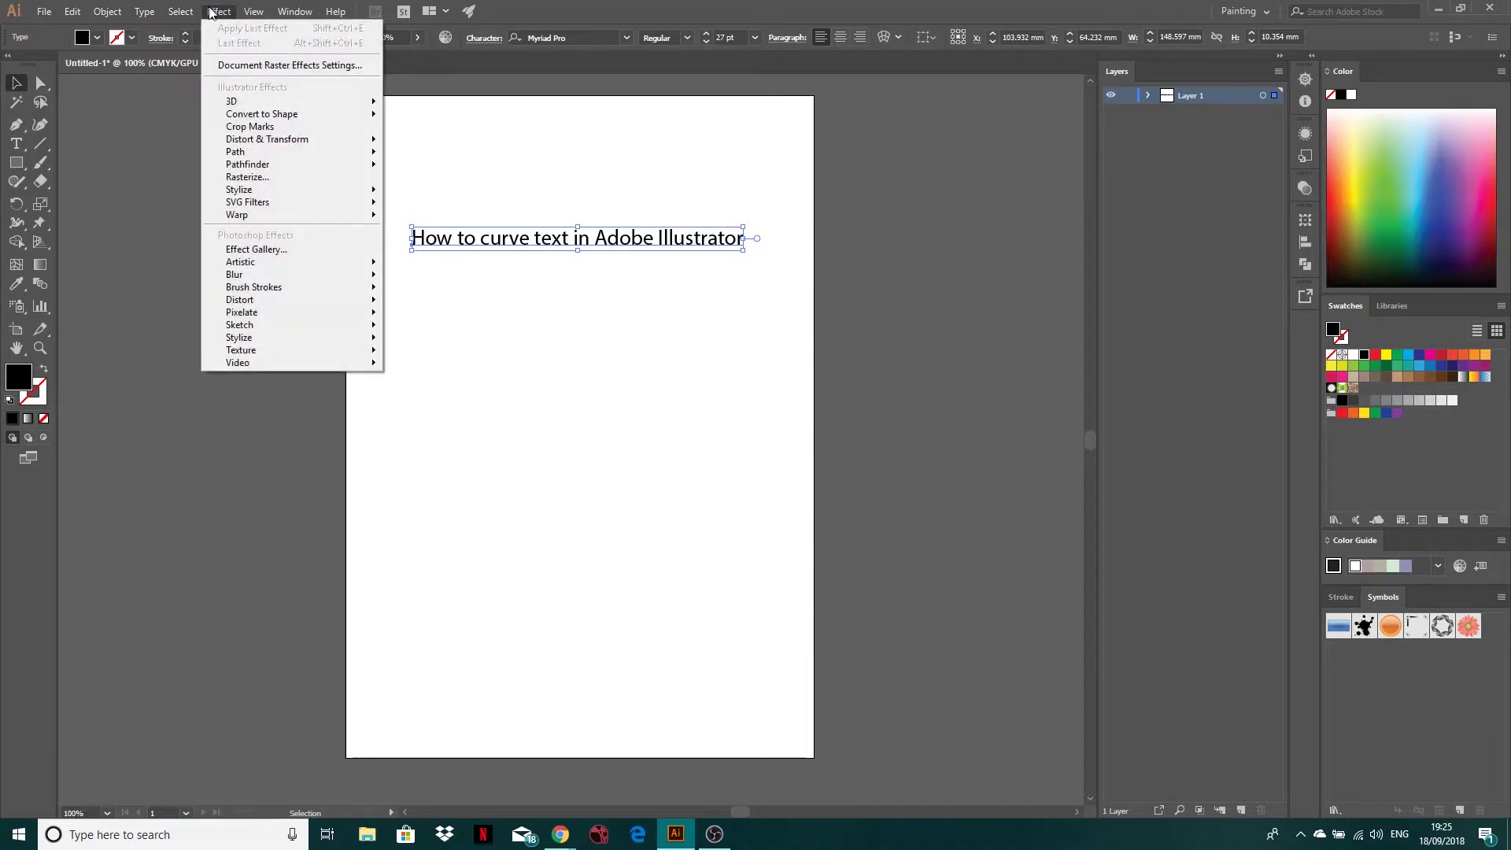
# Apply Effect > Warp > Arc to the headline with Preview turned on
pyautogui.moveTo(289, 223)
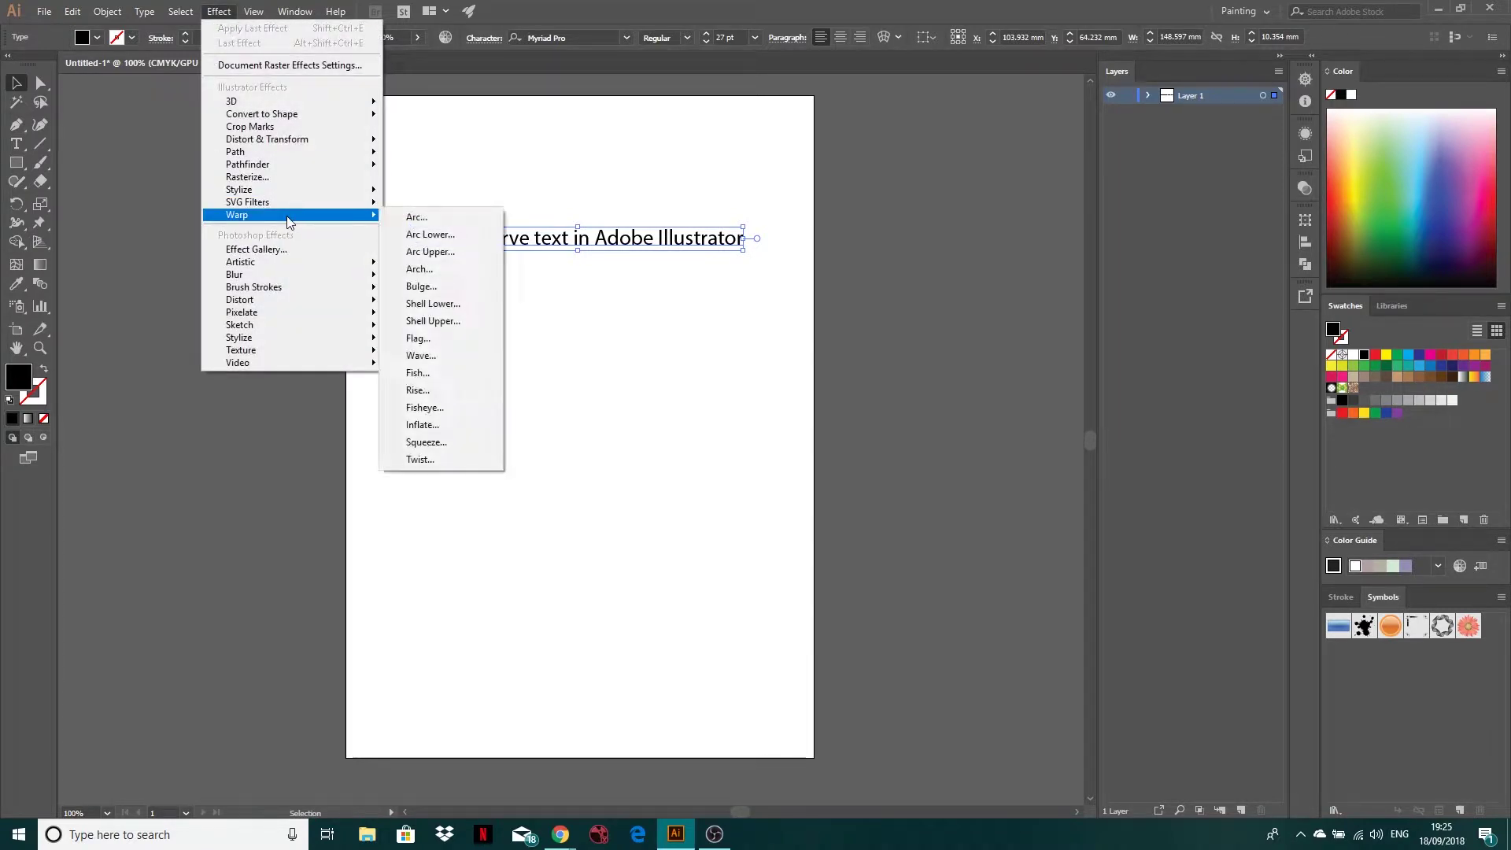
pyautogui.click(415, 218)
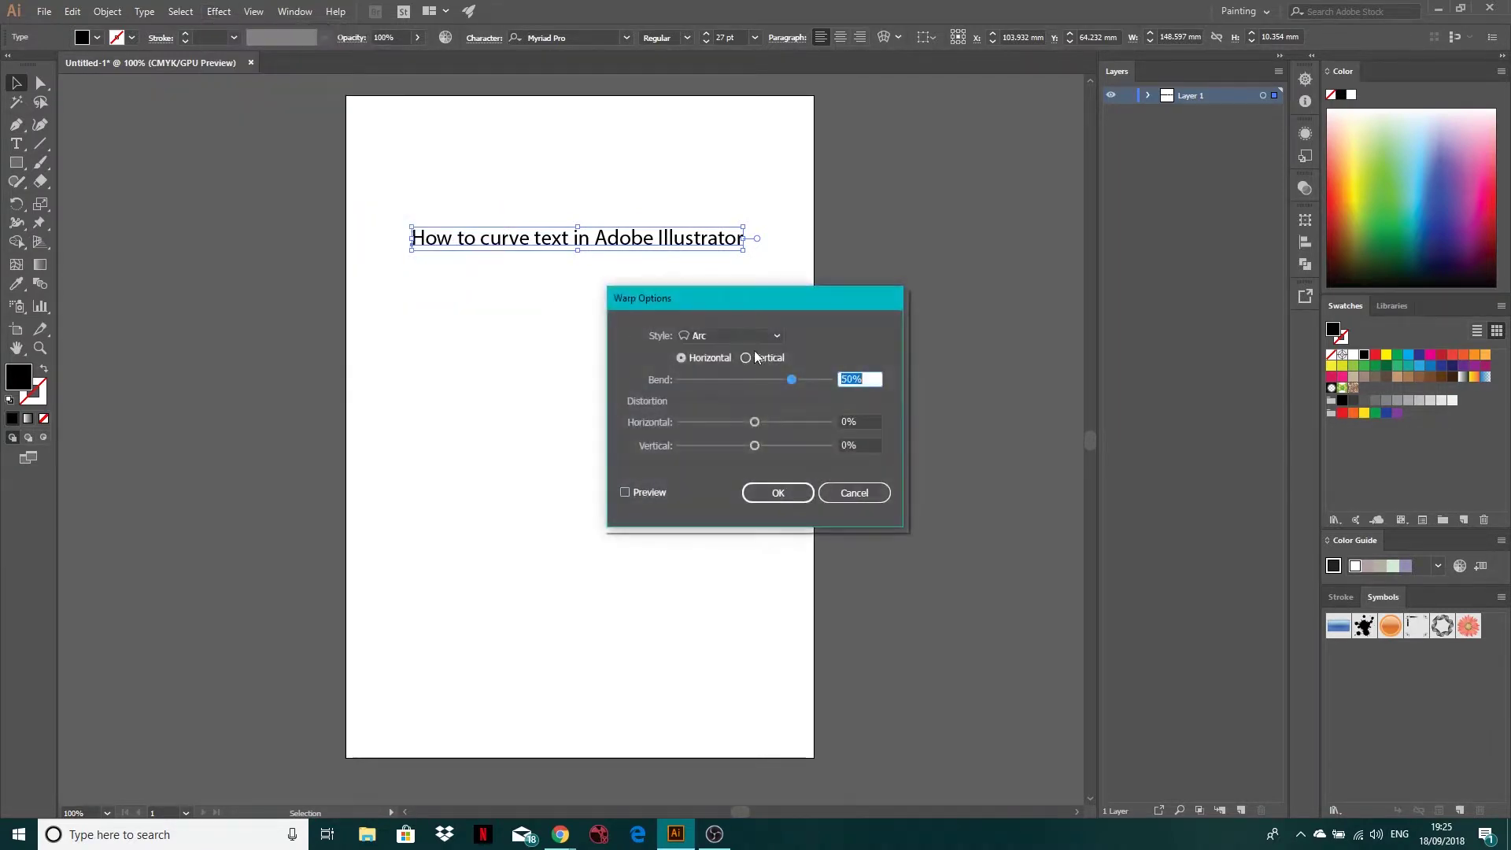
pyautogui.moveTo(741, 297); pyautogui.dragTo(923, 186)
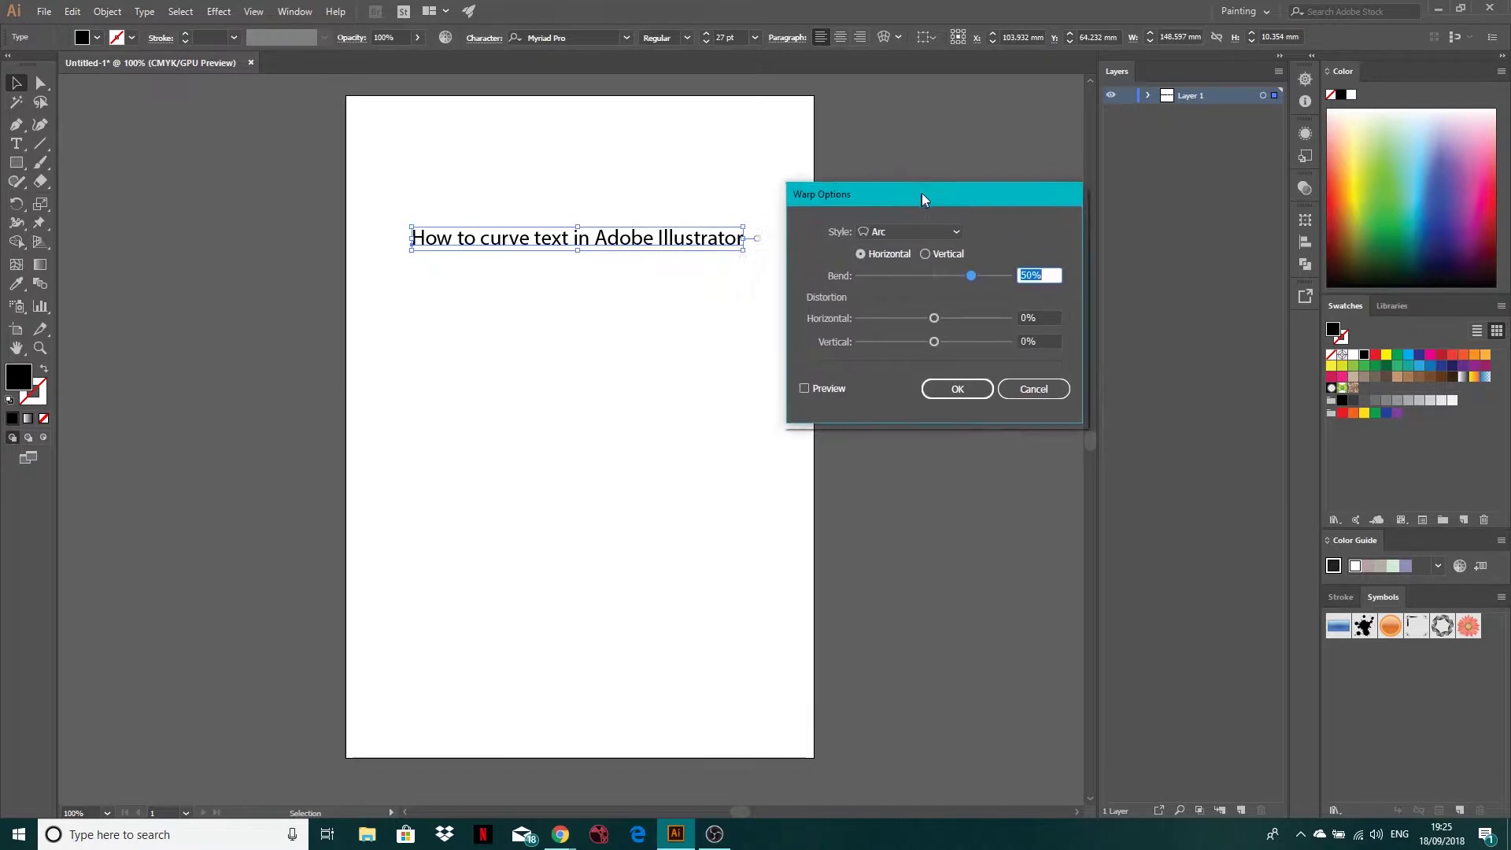
pyautogui.click(806, 380)
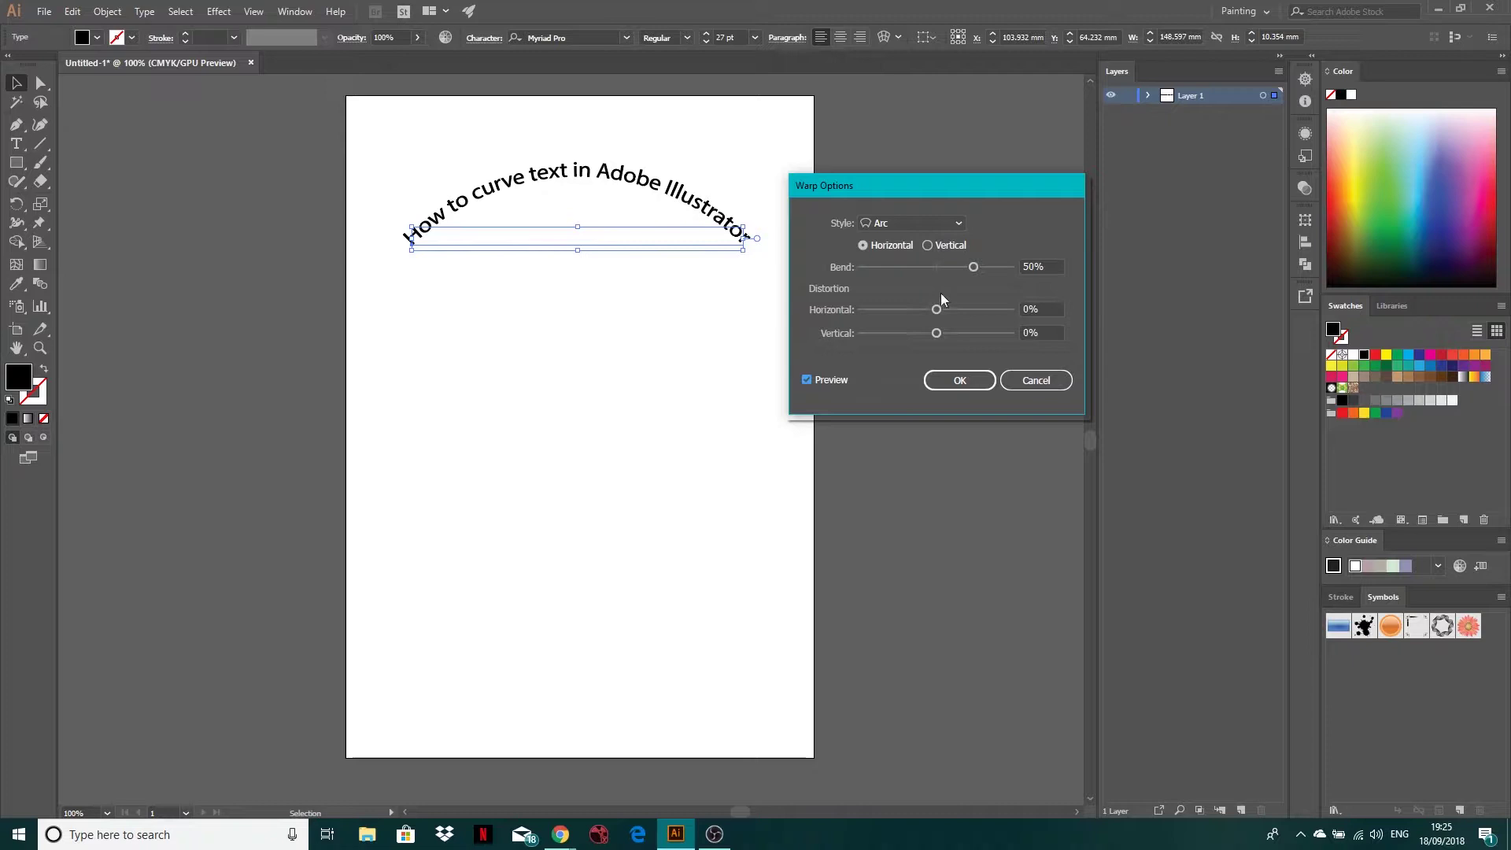
# Try stronger and vertical bends, then settle on a Horizontal arc at 27% bend
pyautogui.moveTo(974, 269)
pyautogui.mouseDown()
pyautogui.moveTo(1012, 268)
pyautogui.moveTo(952, 267)
pyautogui.mouseUp()
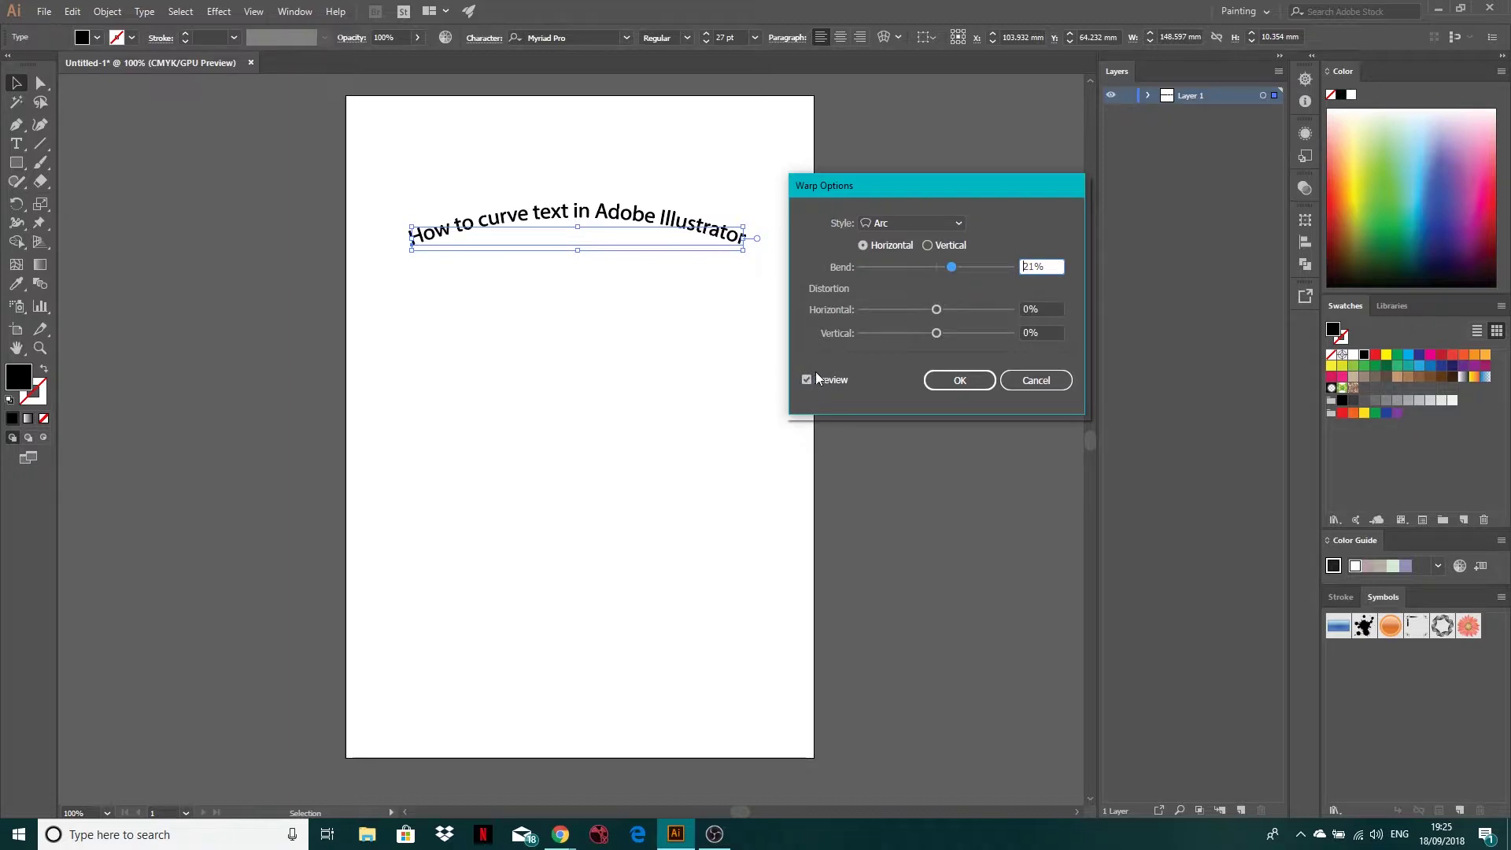
pyautogui.click(928, 246)
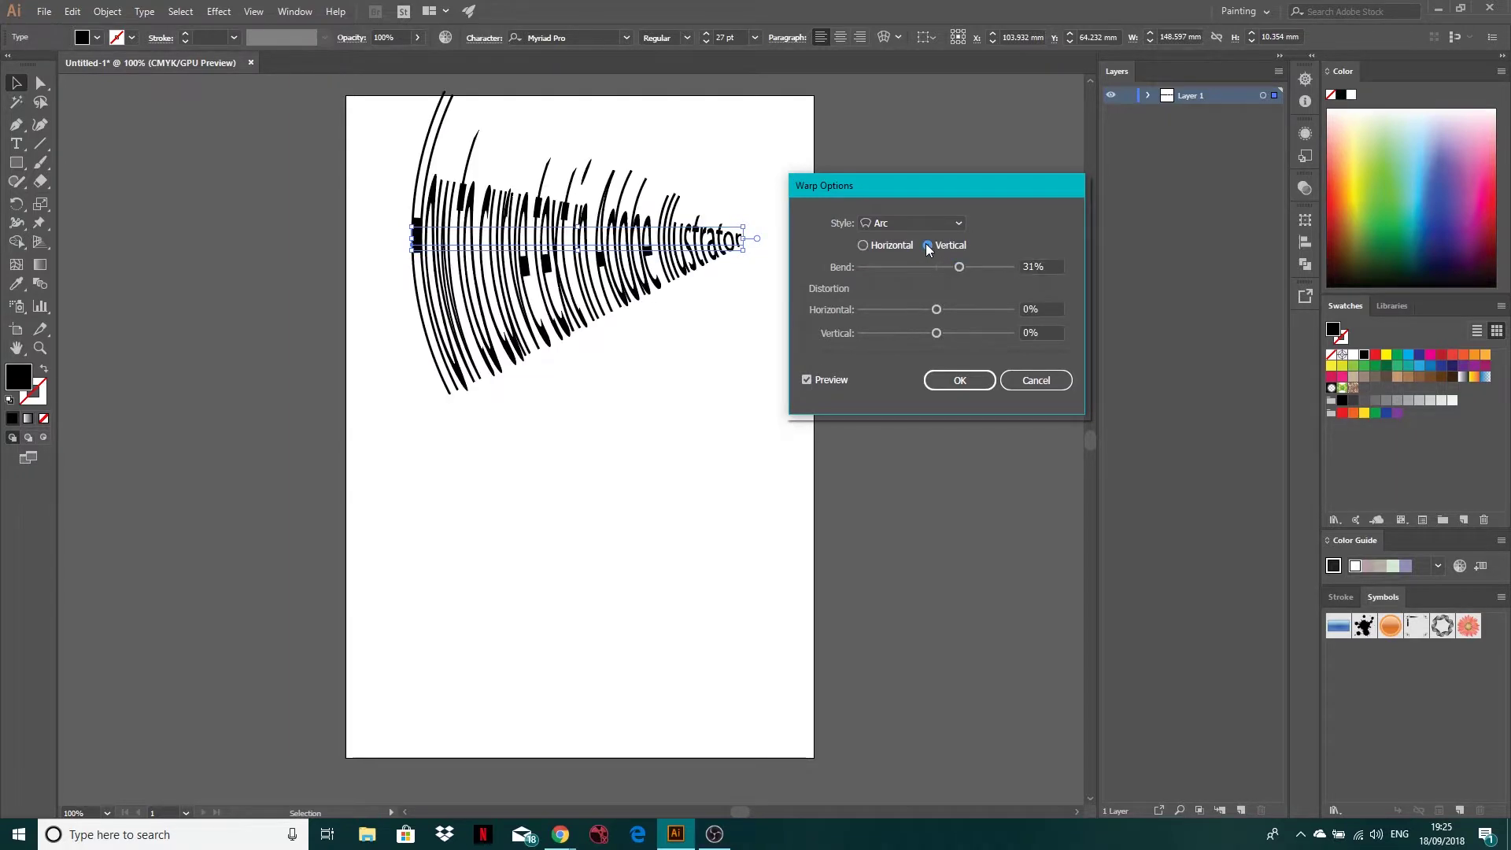
pyautogui.moveTo(966, 263); pyautogui.dragTo(943, 261)
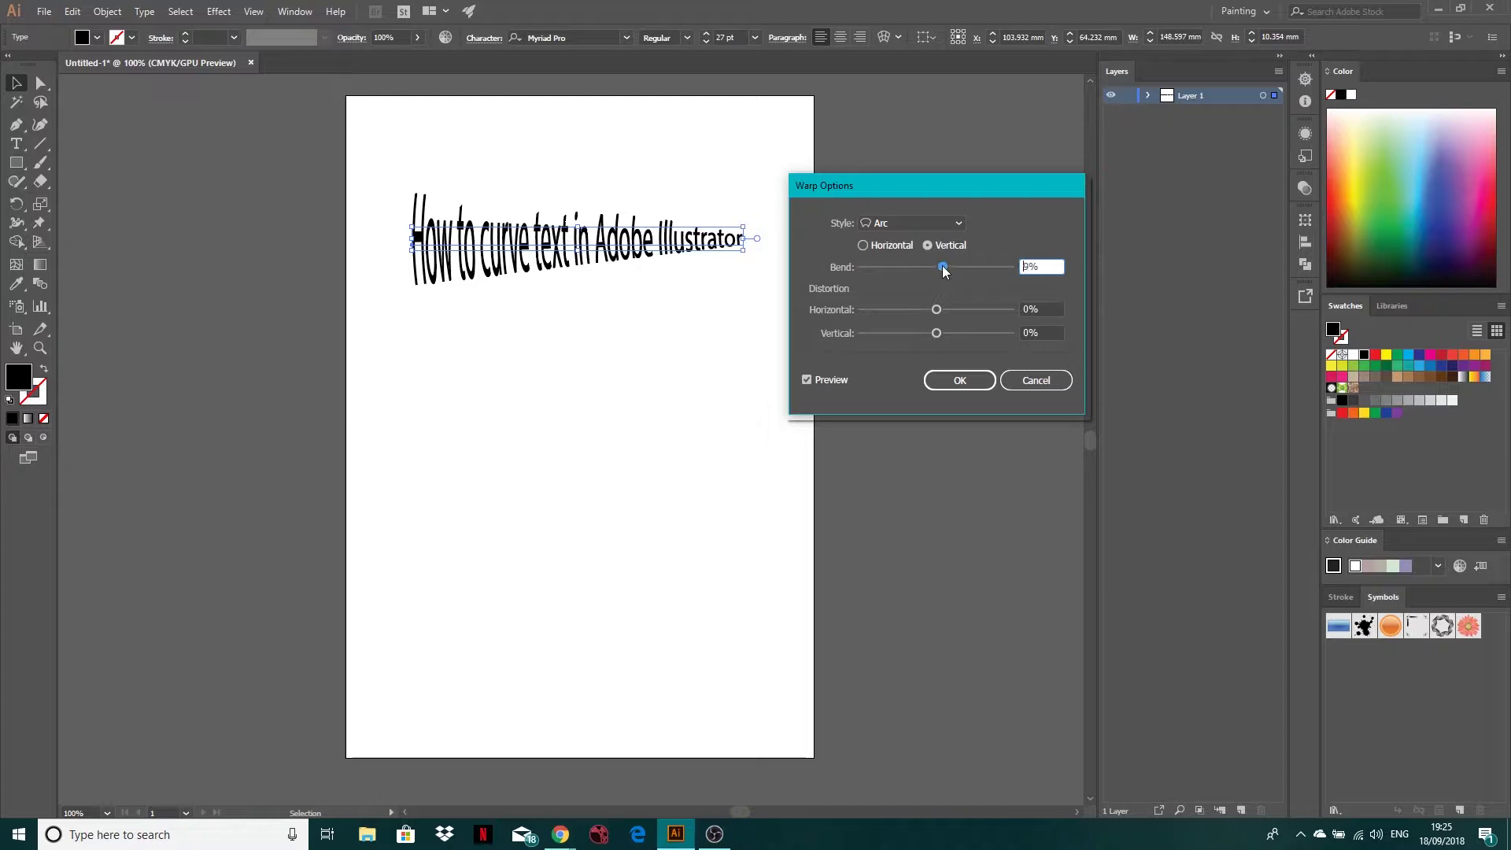
pyautogui.click(862, 244)
pyautogui.click(956, 269)
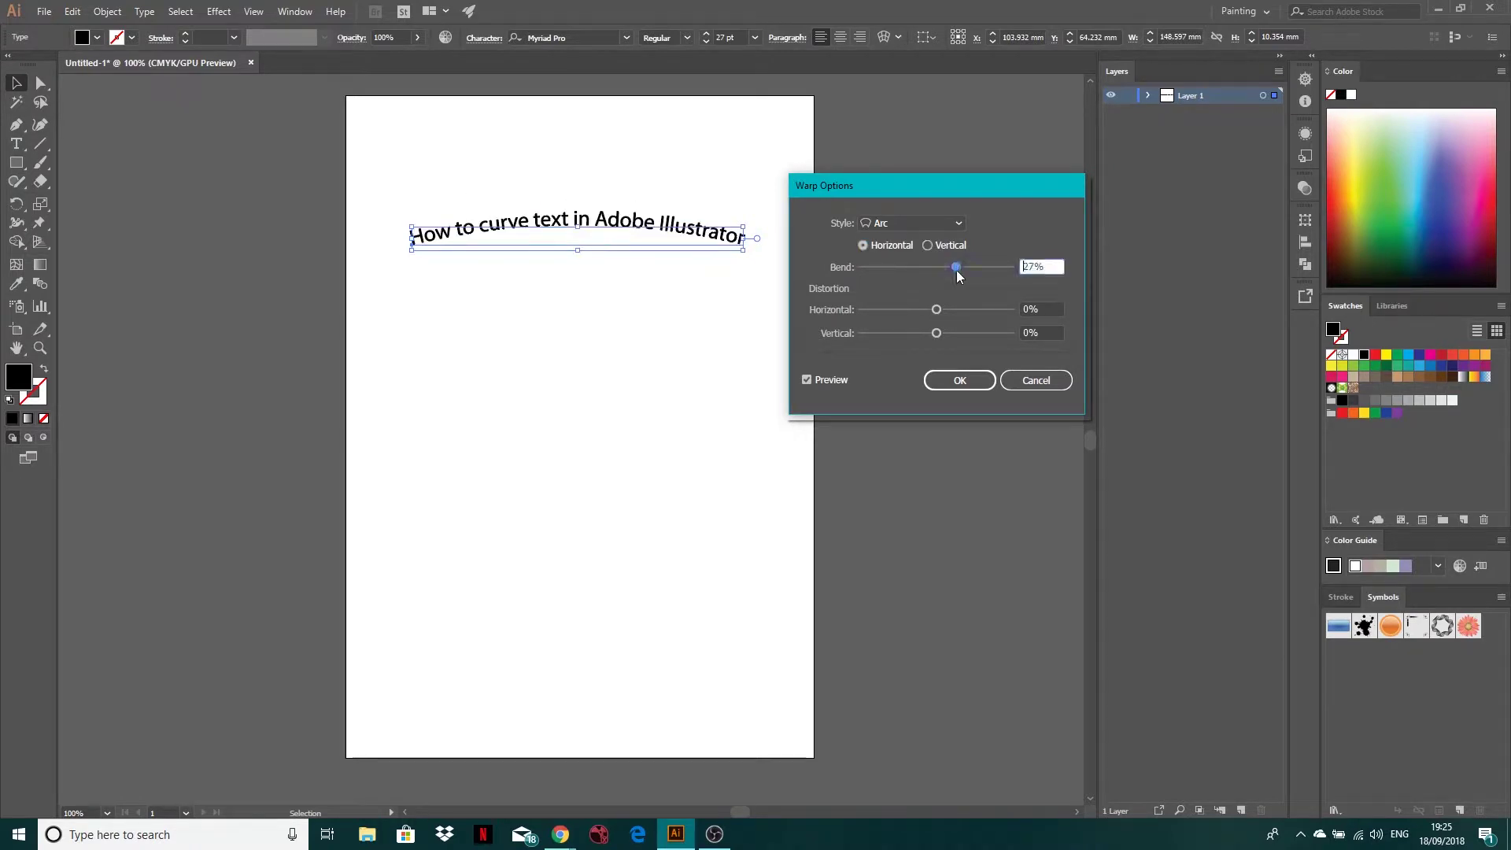
# Set Horizontal and Vertical Distortion to 0% and the Arc bend to 30%
pyautogui.moveTo(957, 271); pyautogui.dragTo(1015, 308)
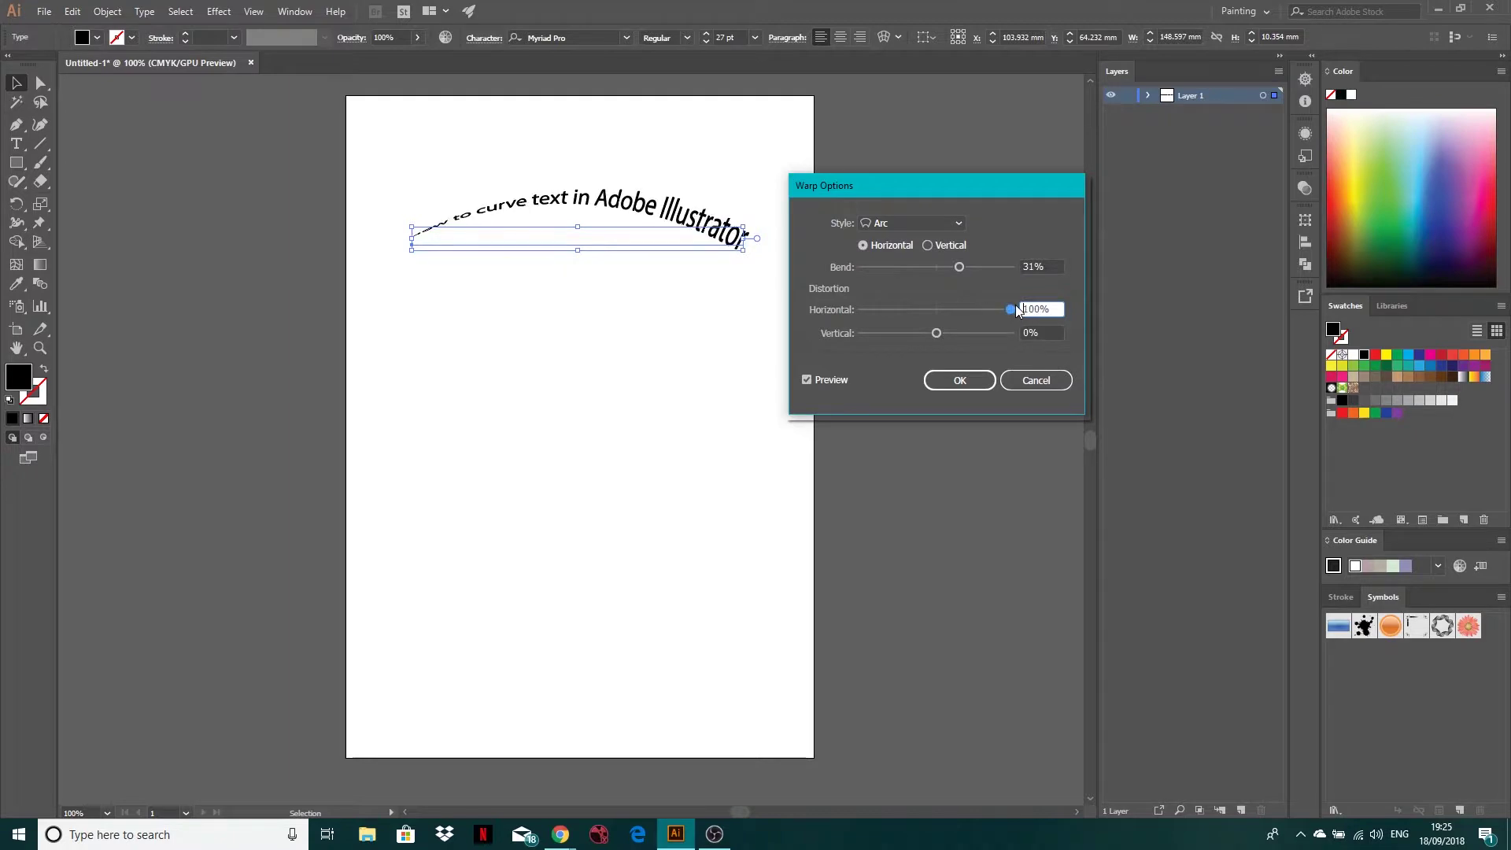
pyautogui.click(937, 308)
pyautogui.moveTo(938, 333); pyautogui.dragTo(927, 326)
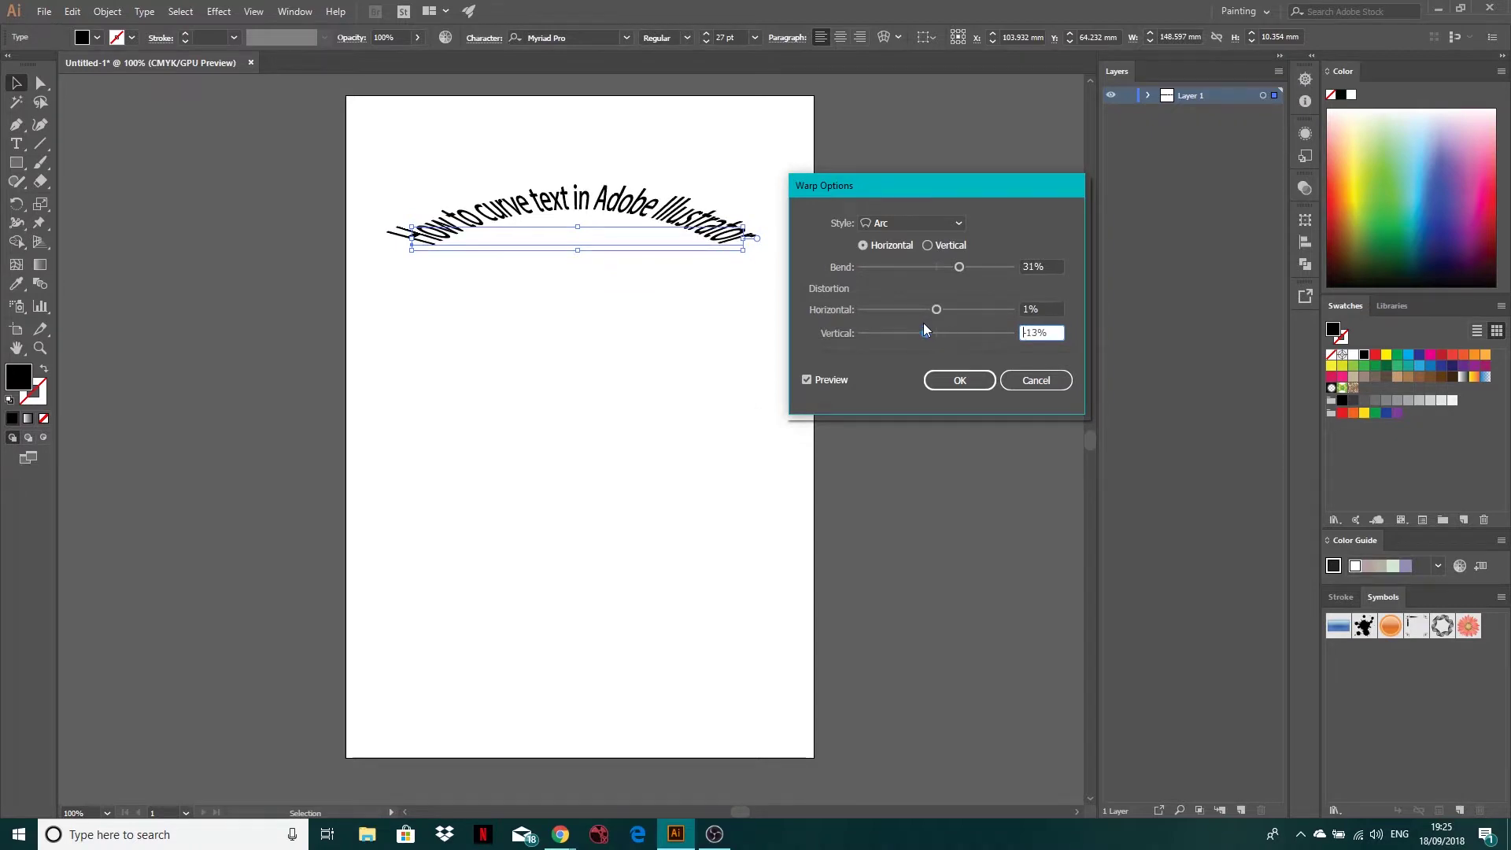
pyautogui.write('0')
pyautogui.doubleClick(1045, 308)
pyautogui.write('0')
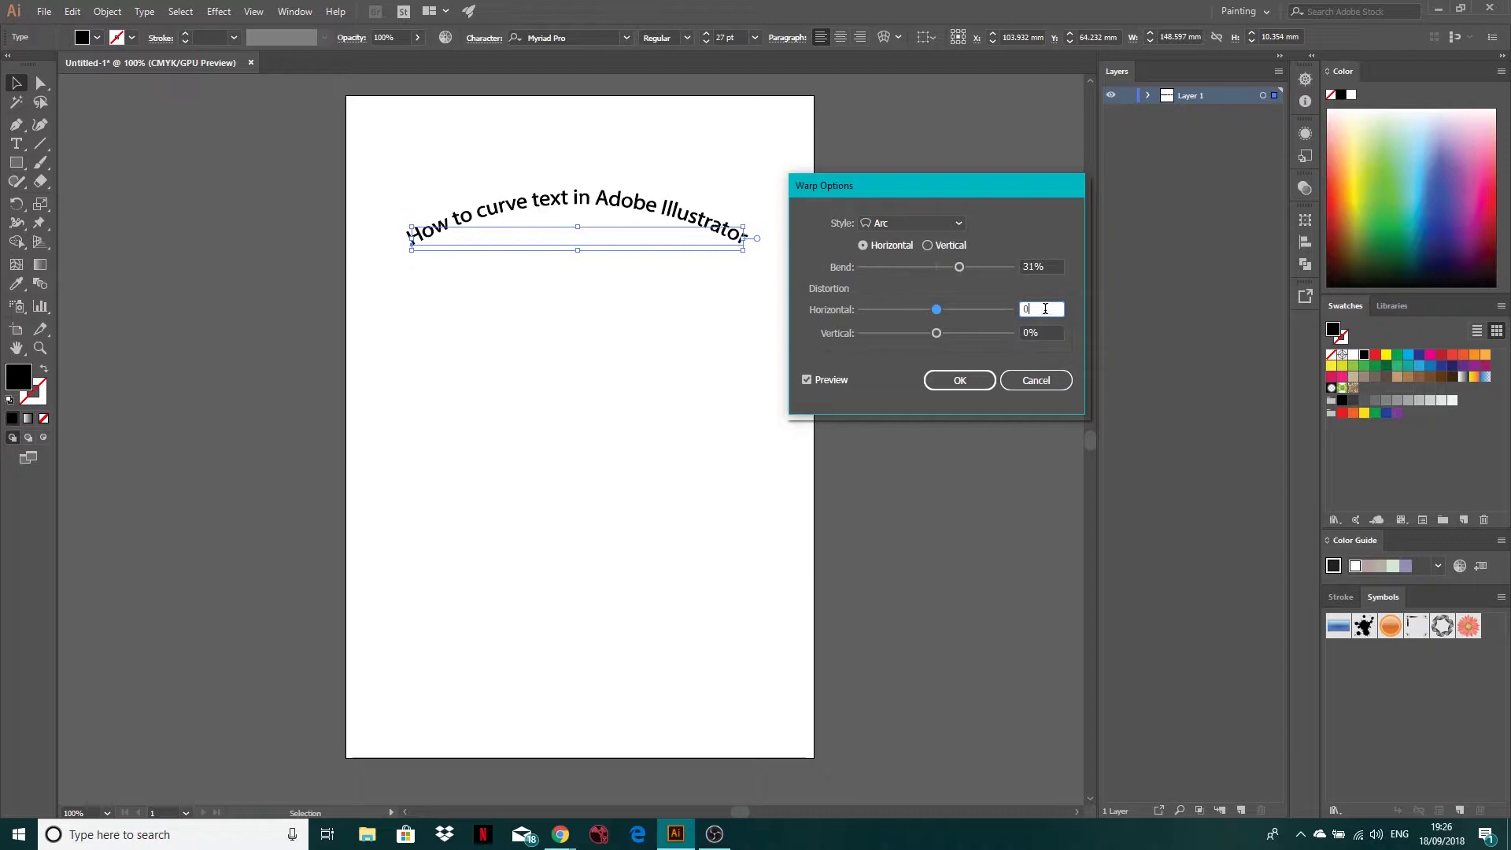
pyautogui.doubleClick(1037, 267)
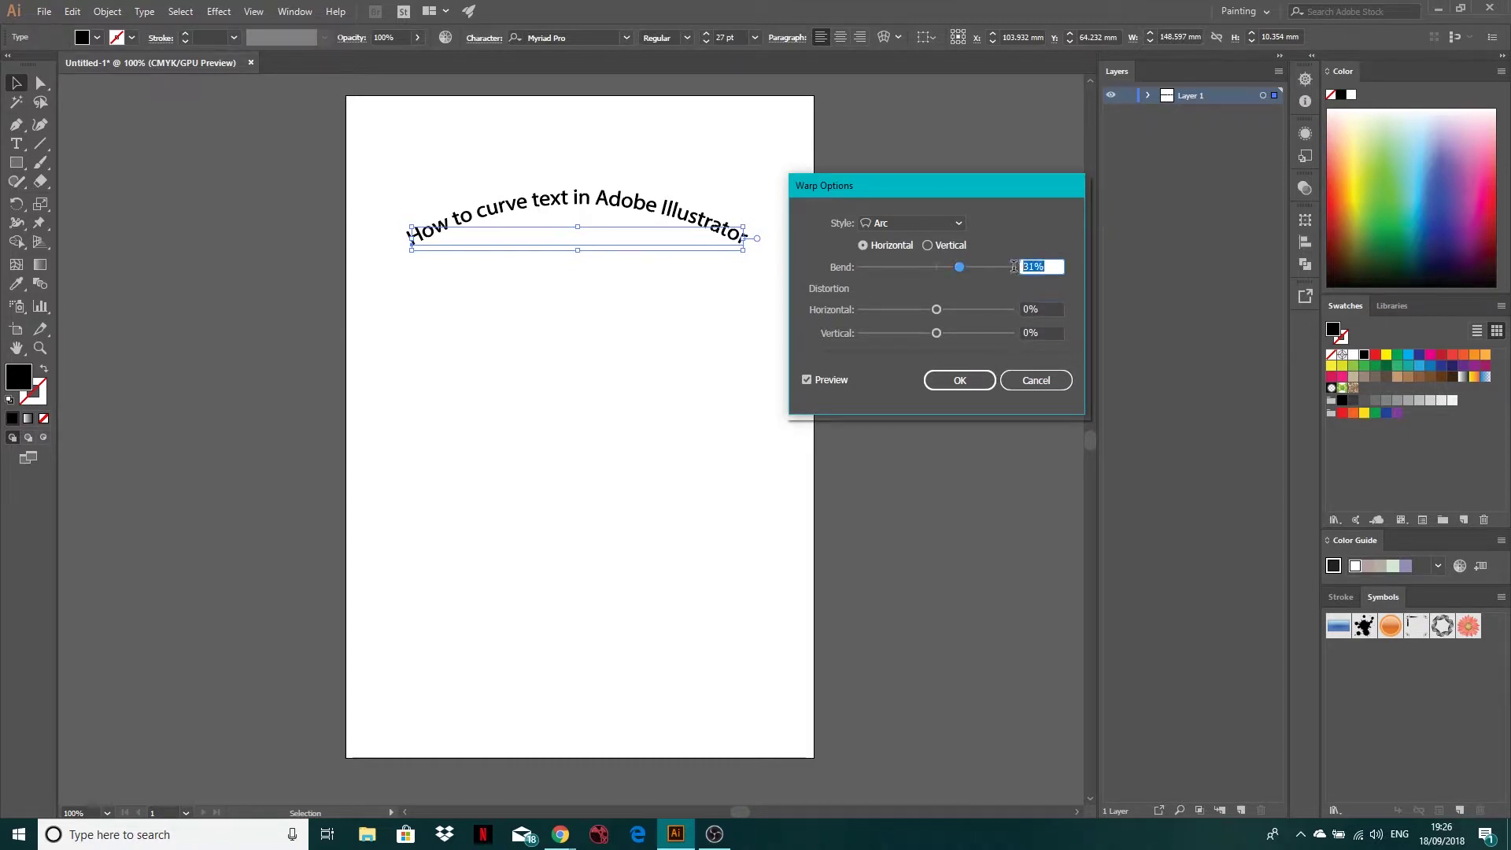
pyautogui.write('30')
# Preview the Arc Lower, Arc Upper and Arch warp styles, then return to Arc
pyautogui.click(960, 223)
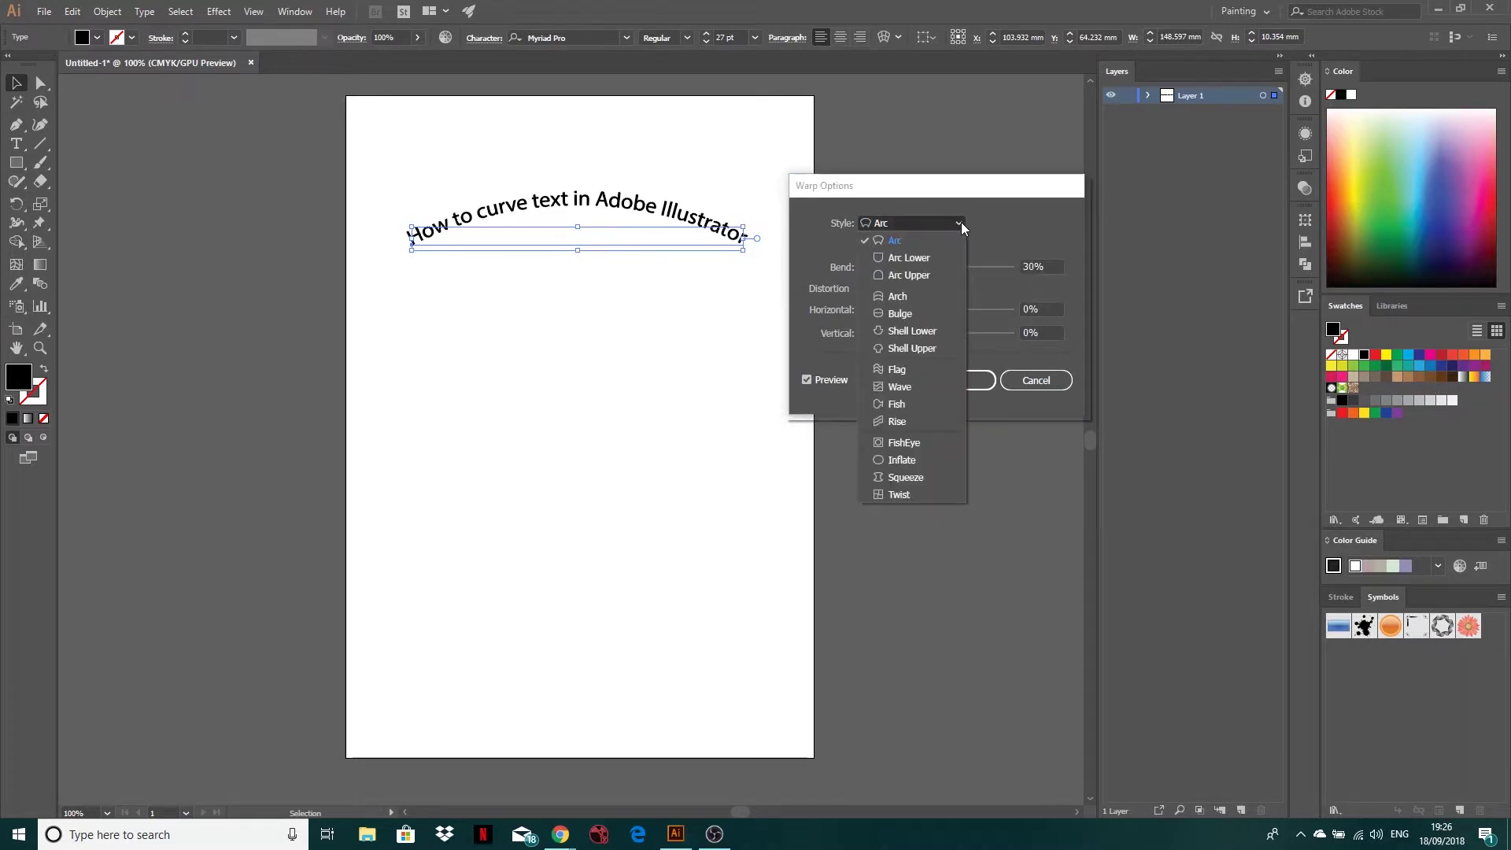
pyautogui.click(903, 260)
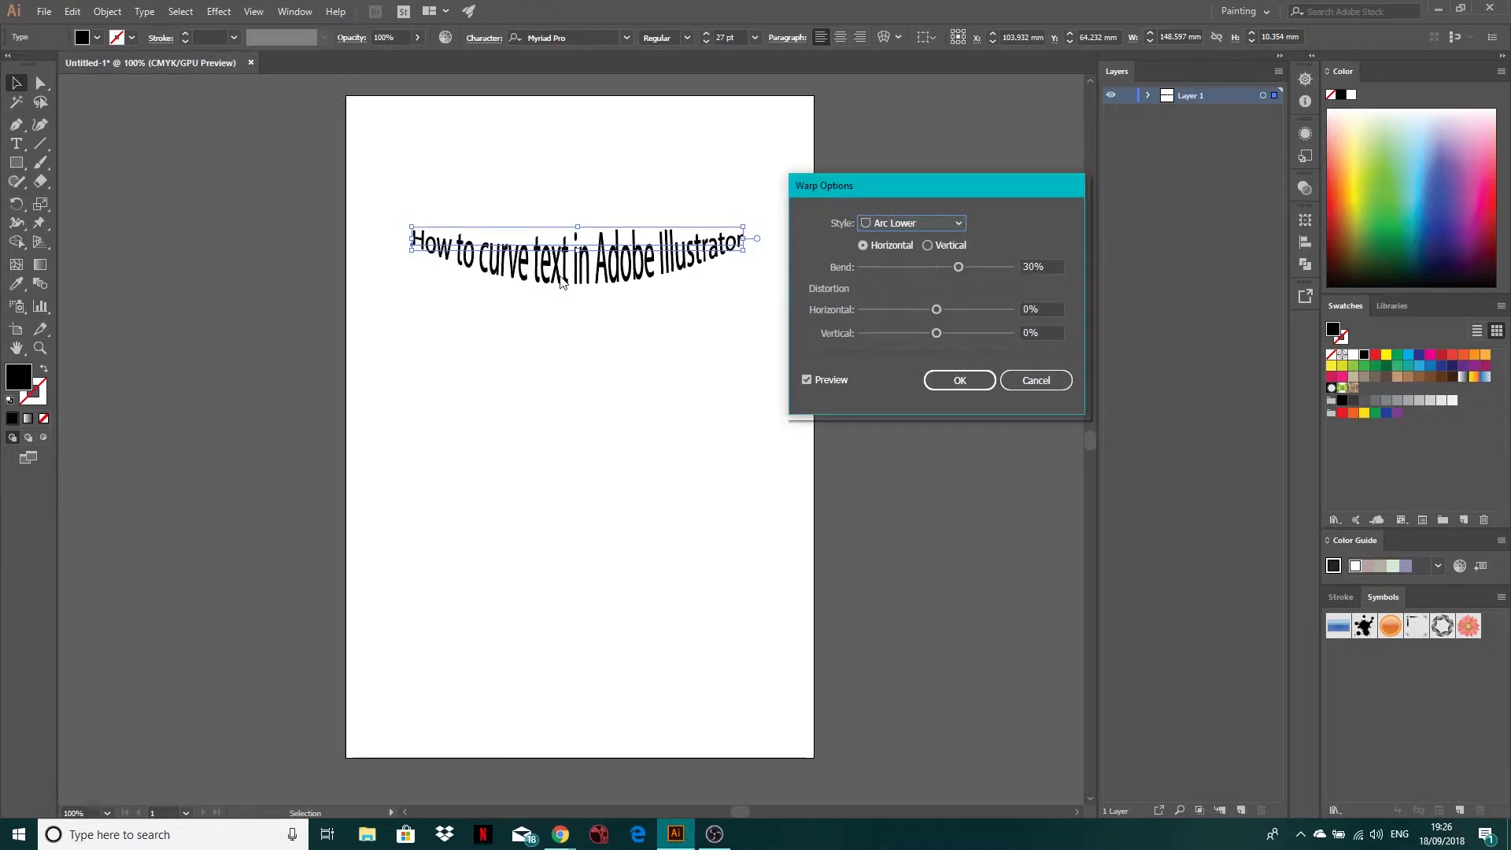
pyautogui.click(908, 232)
pyautogui.click(905, 277)
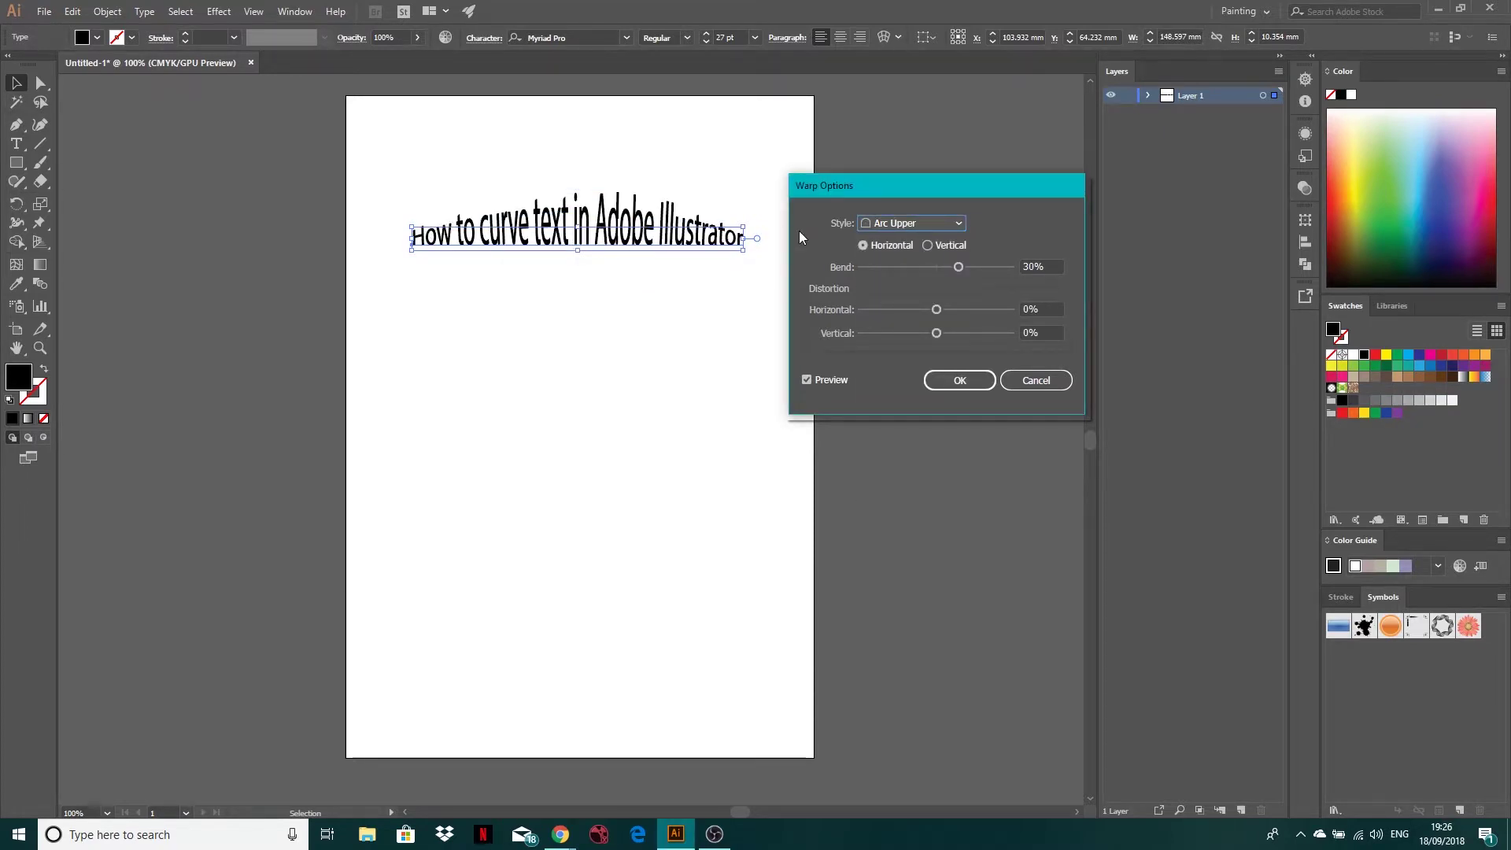
pyautogui.click(959, 224)
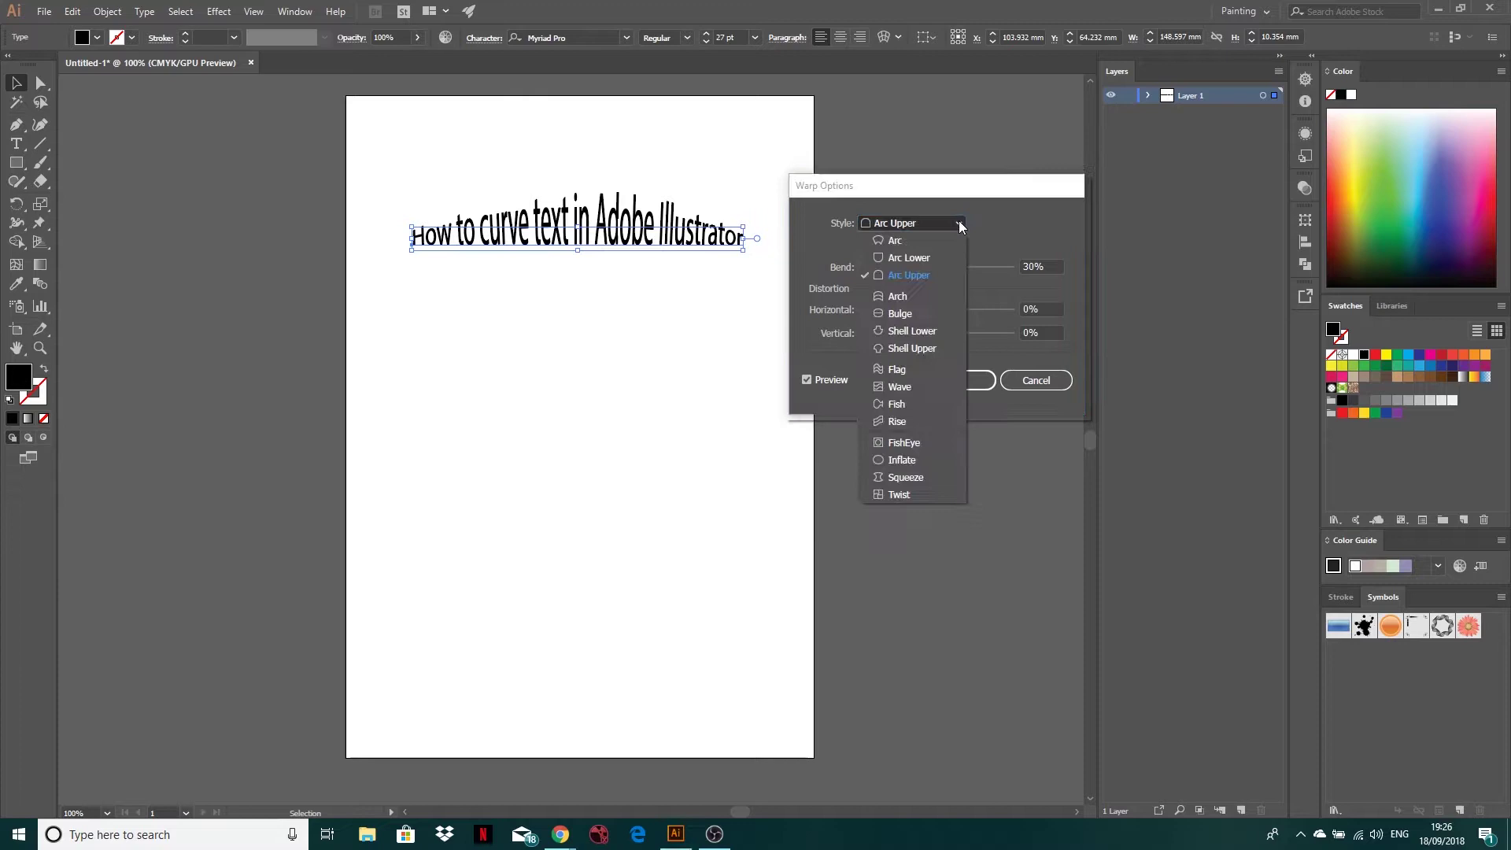
pyautogui.click(914, 296)
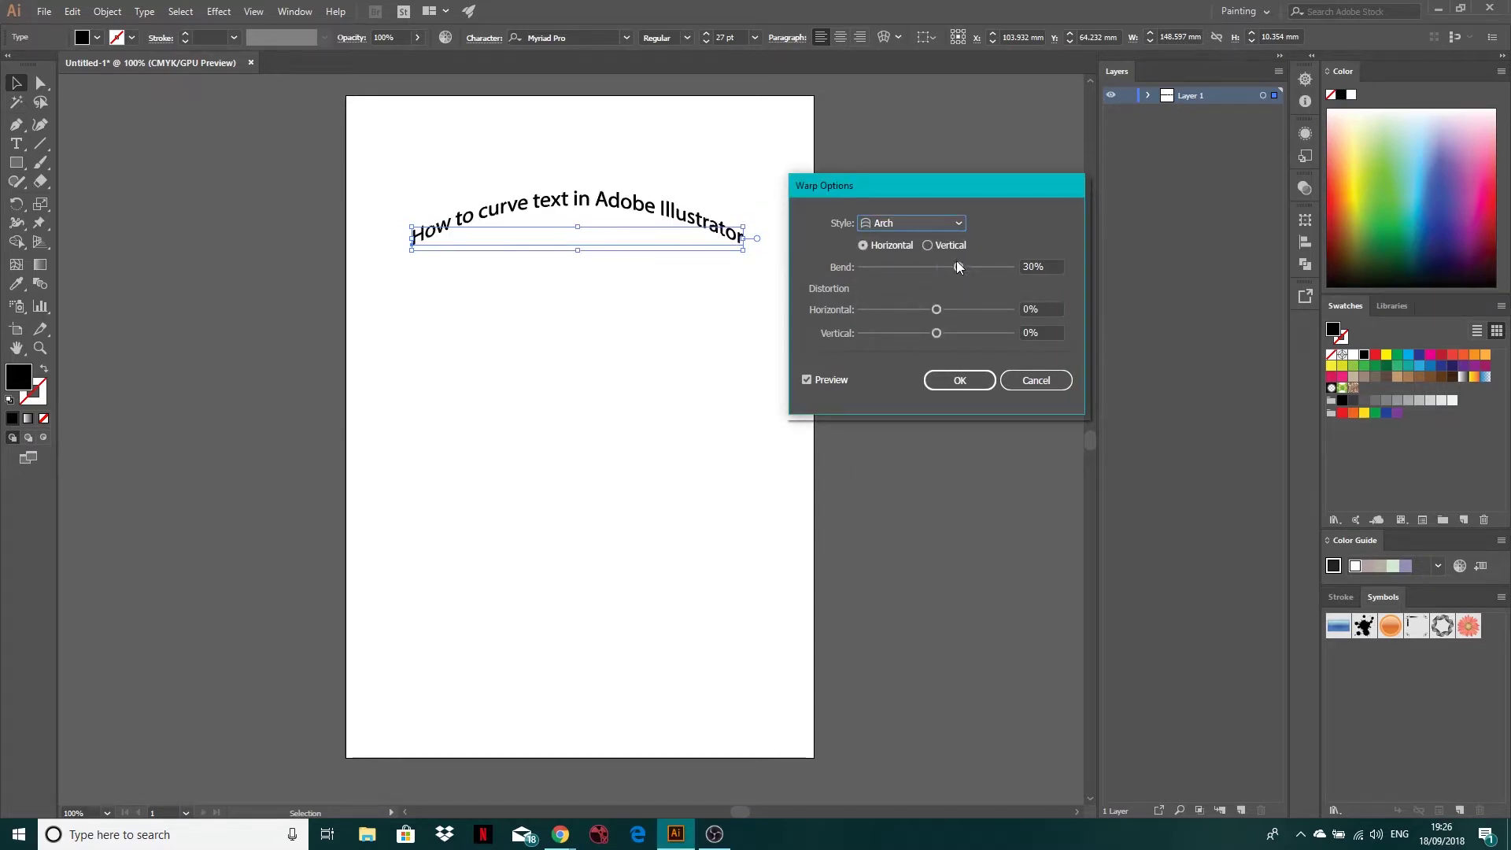
pyautogui.click(930, 225)
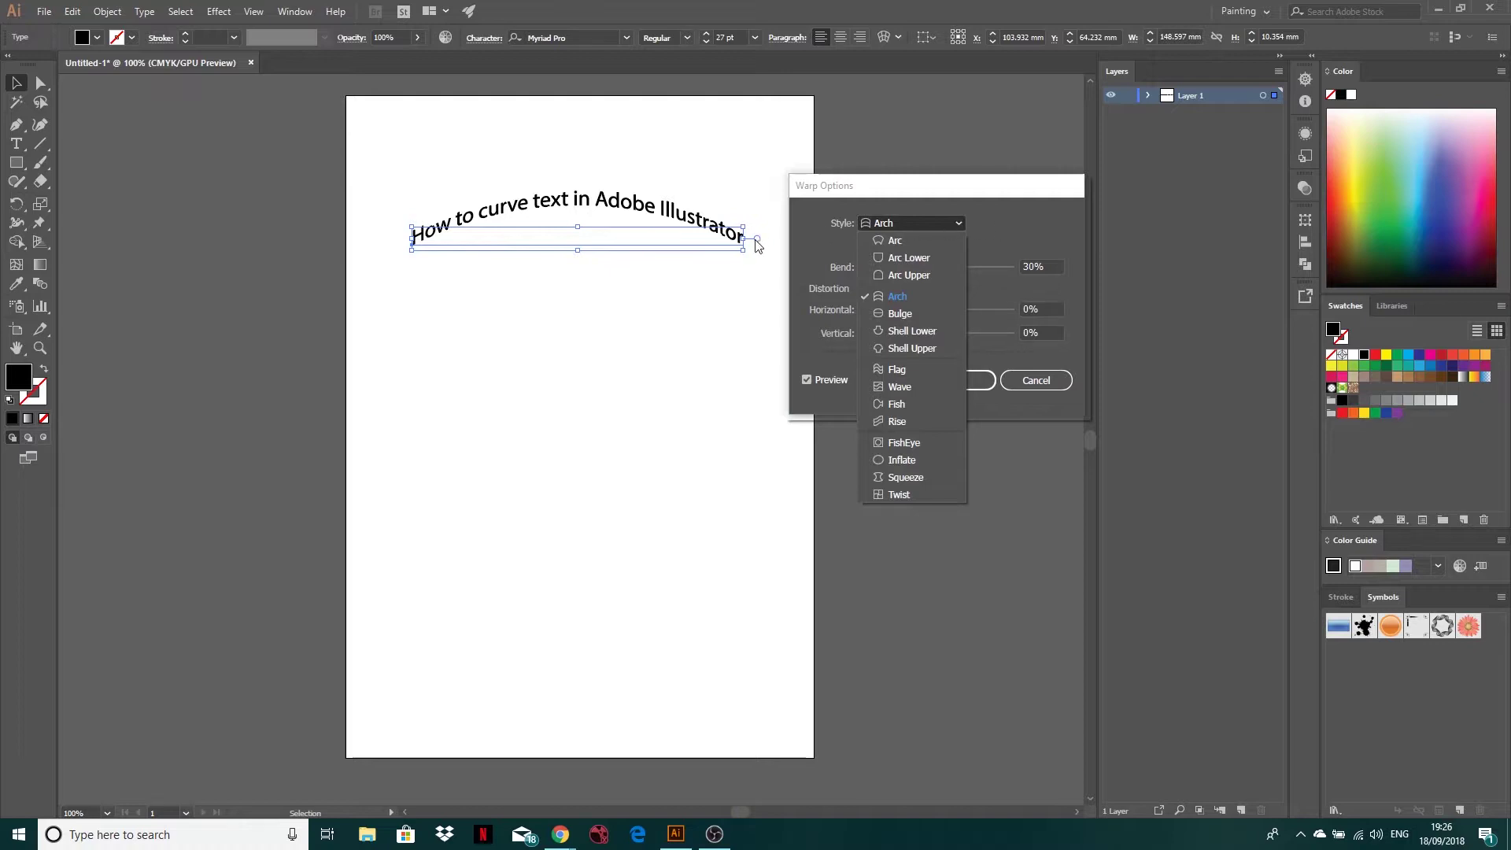
pyautogui.click(897, 241)
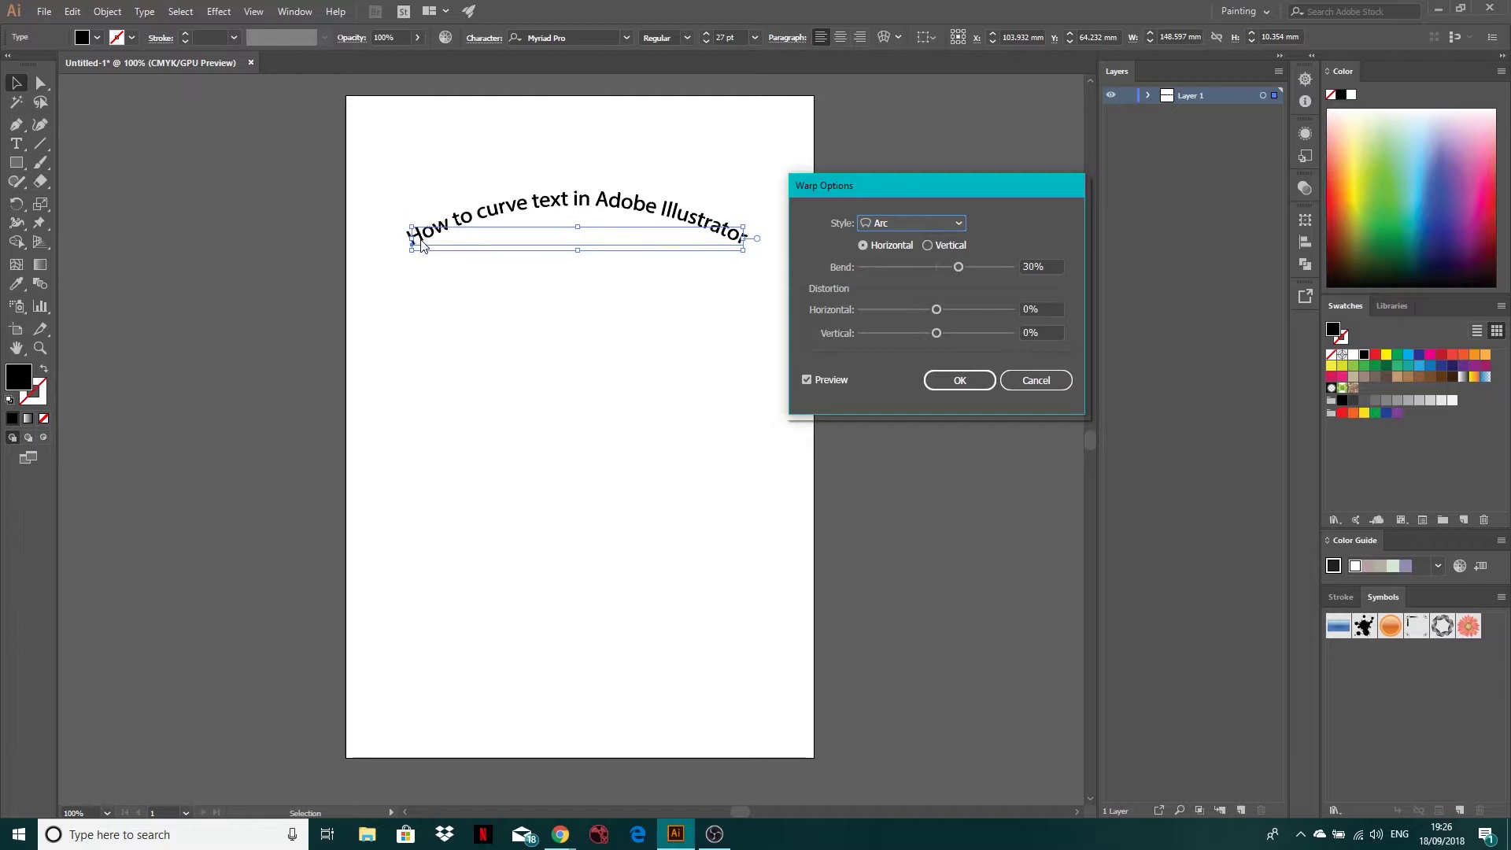
# Switch to Bulge at 22% bend with both distortions reset to 0%
pyautogui.click(949, 223)
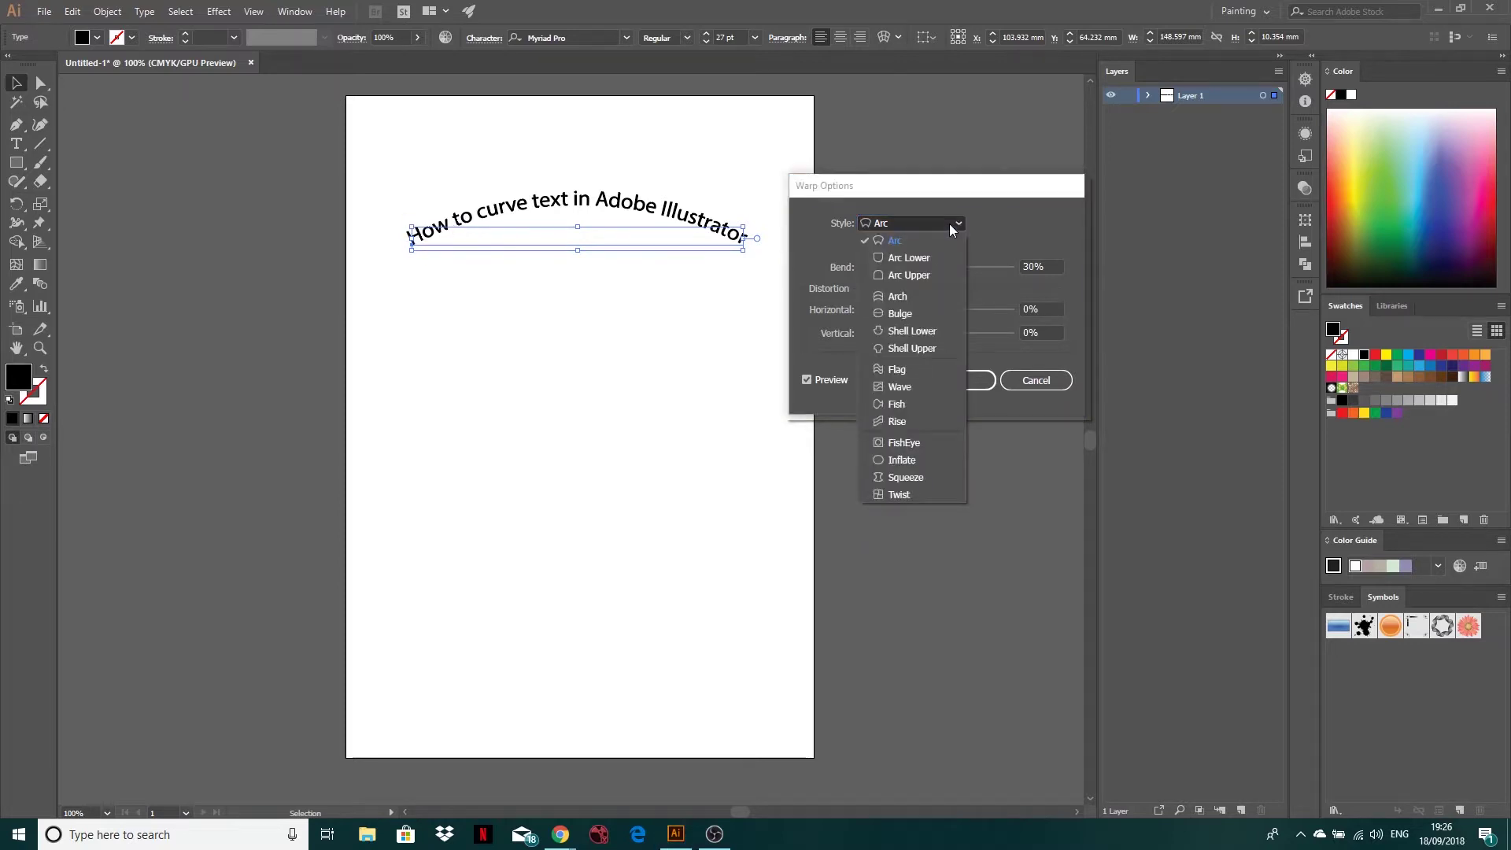
pyautogui.click(918, 313)
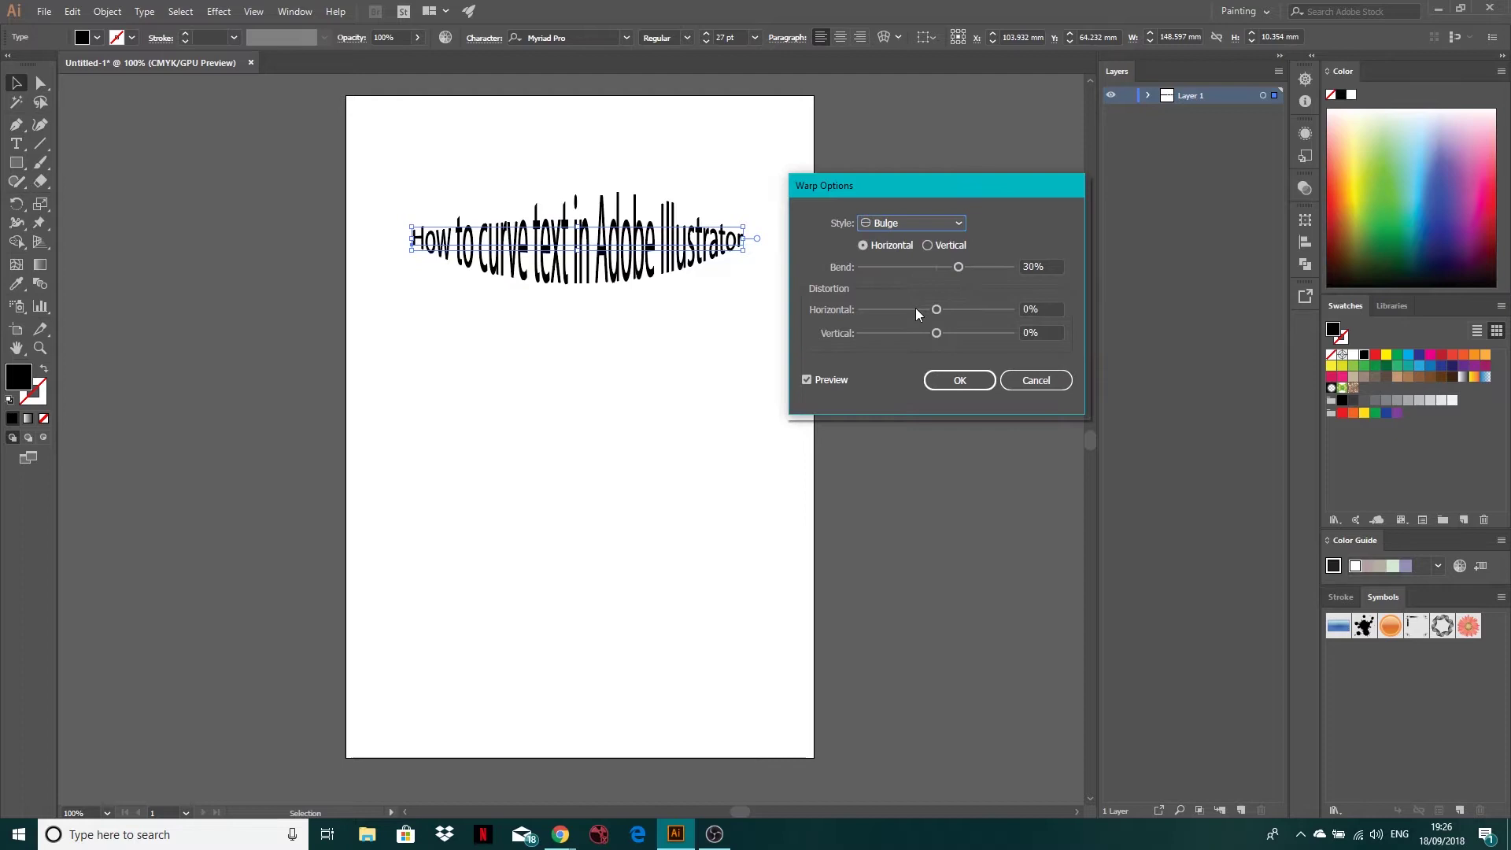
pyautogui.moveTo(973, 267); pyautogui.dragTo(923, 331)
pyautogui.click(951, 265)
pyautogui.doubleClick(1054, 331)
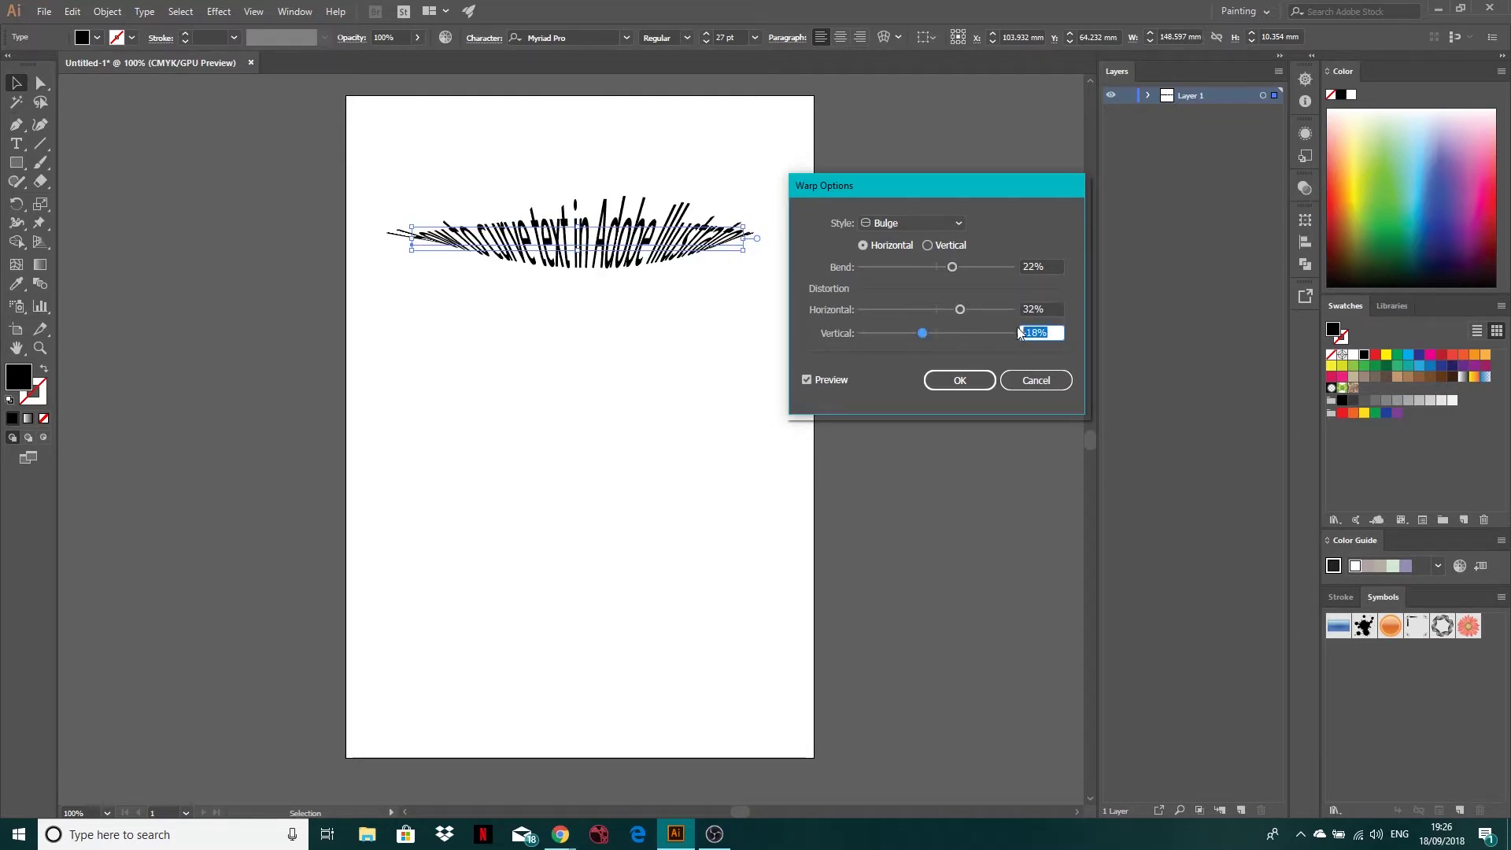
pyautogui.write('0')
pyautogui.doubleClick(1023, 312)
pyautogui.write('0')
# Try Shell Lower, then settle on Shell Upper with a 32% bend
pyautogui.click(956, 223)
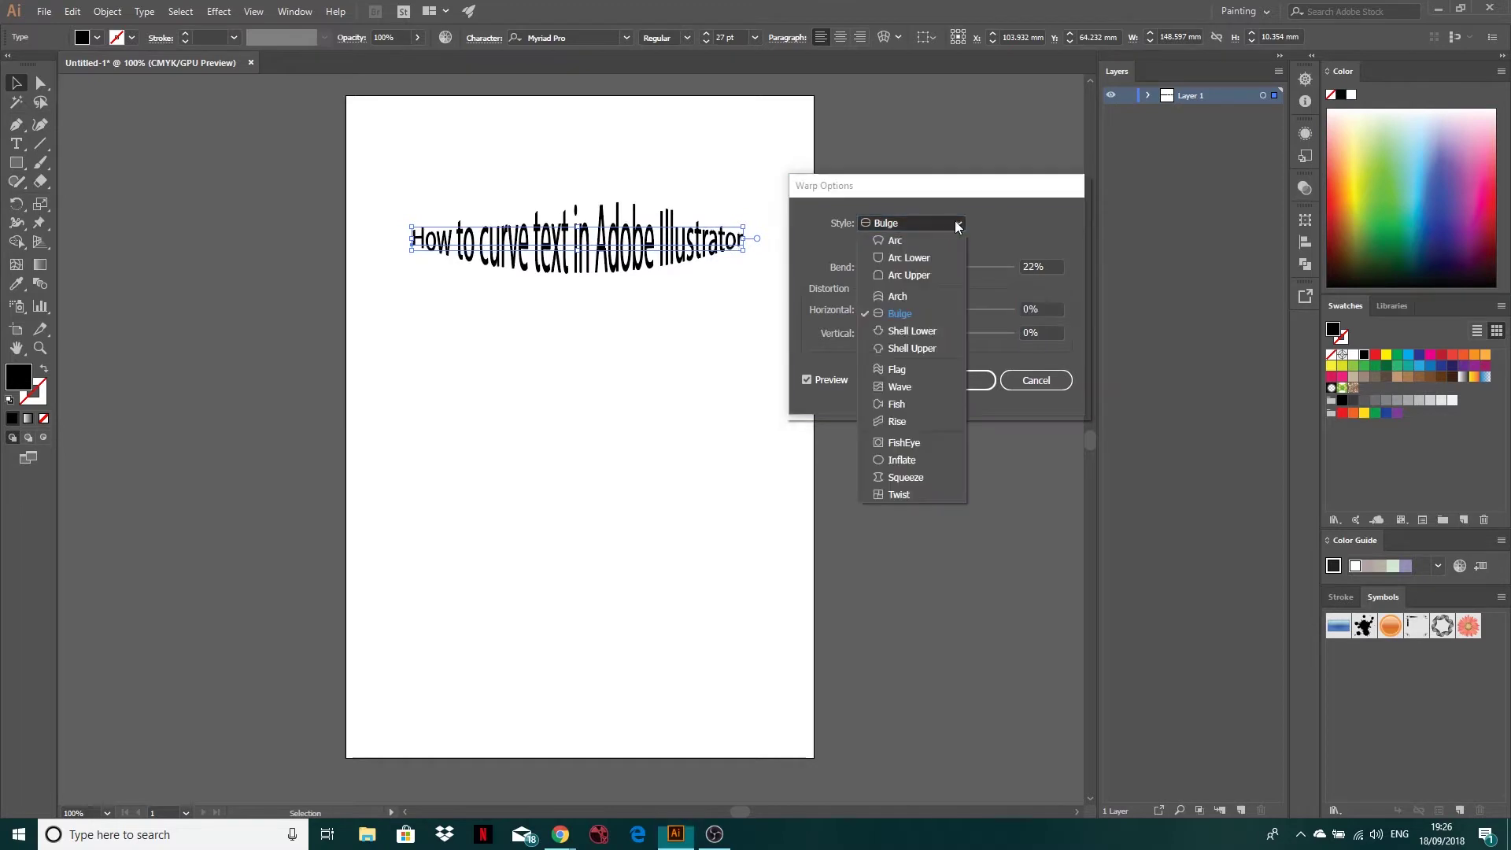
pyautogui.click(928, 330)
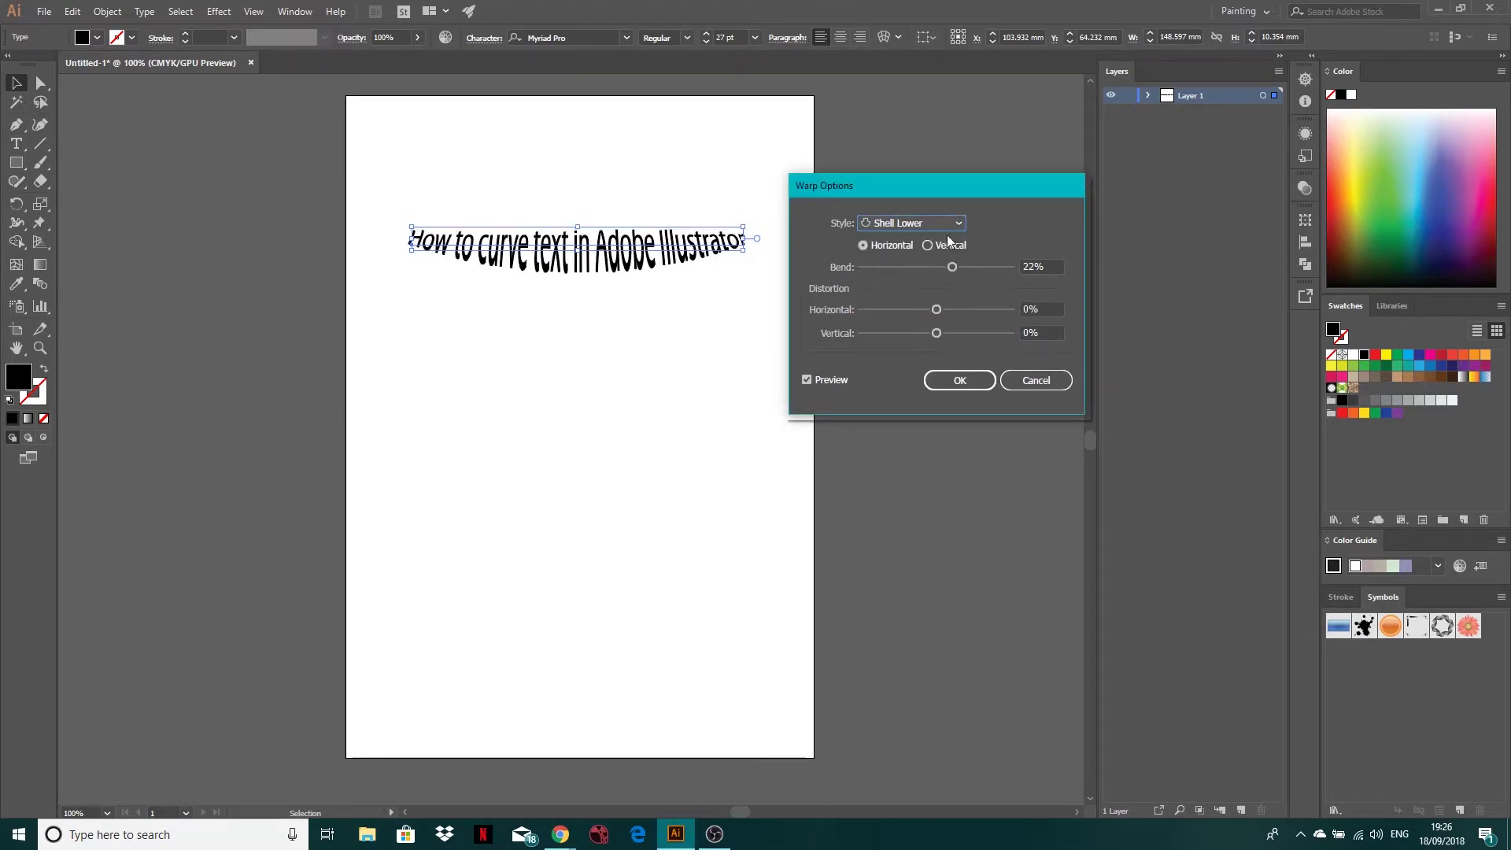
pyautogui.click(955, 225)
pyautogui.click(923, 348)
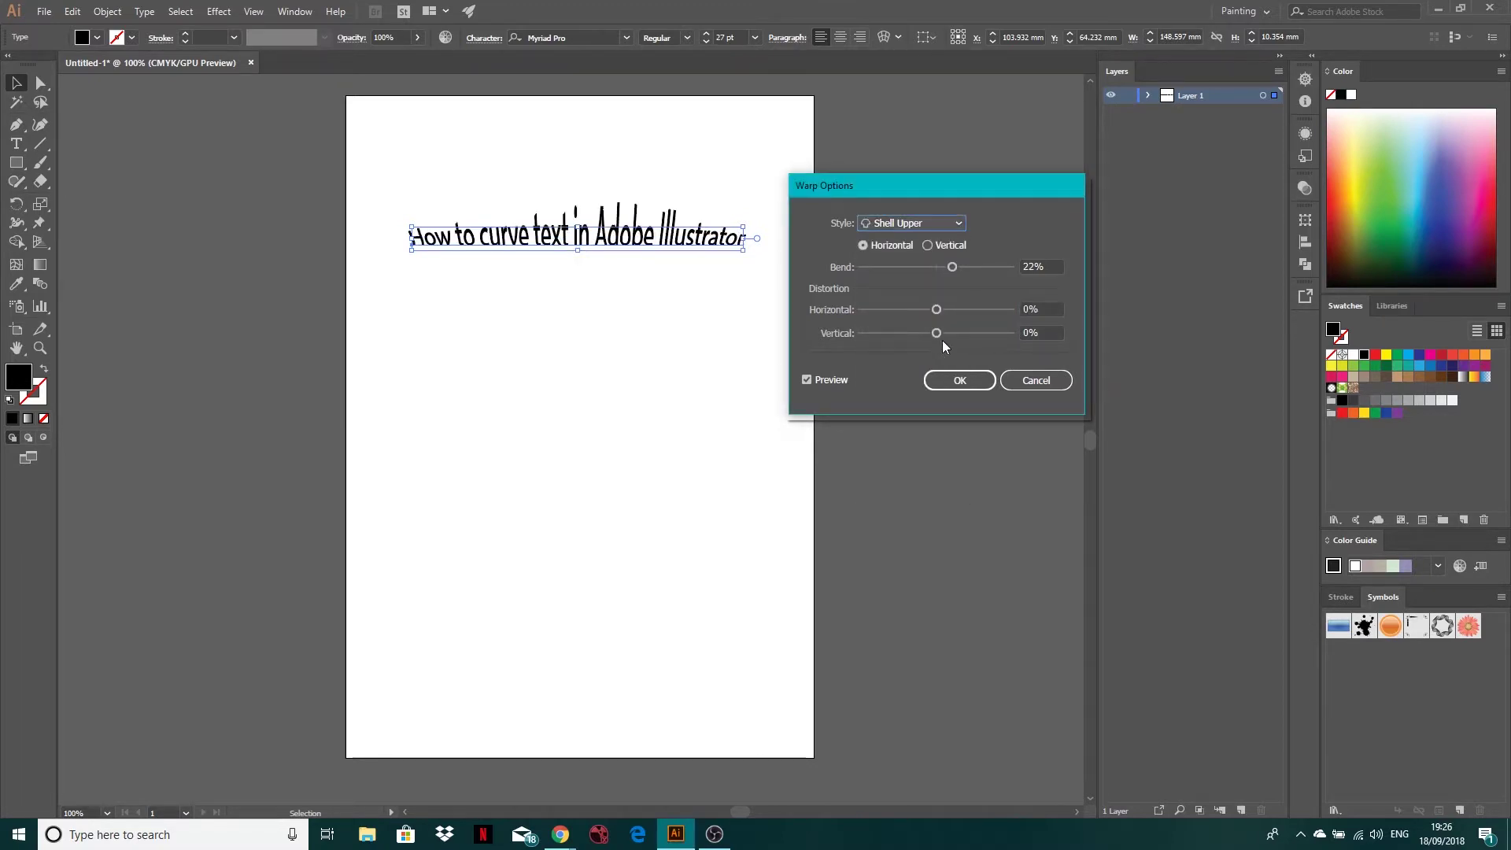
pyautogui.moveTo(953, 270); pyautogui.dragTo(959, 269)
# Preview the Flag warp style with its bend raised to 89%
pyautogui.click(956, 224)
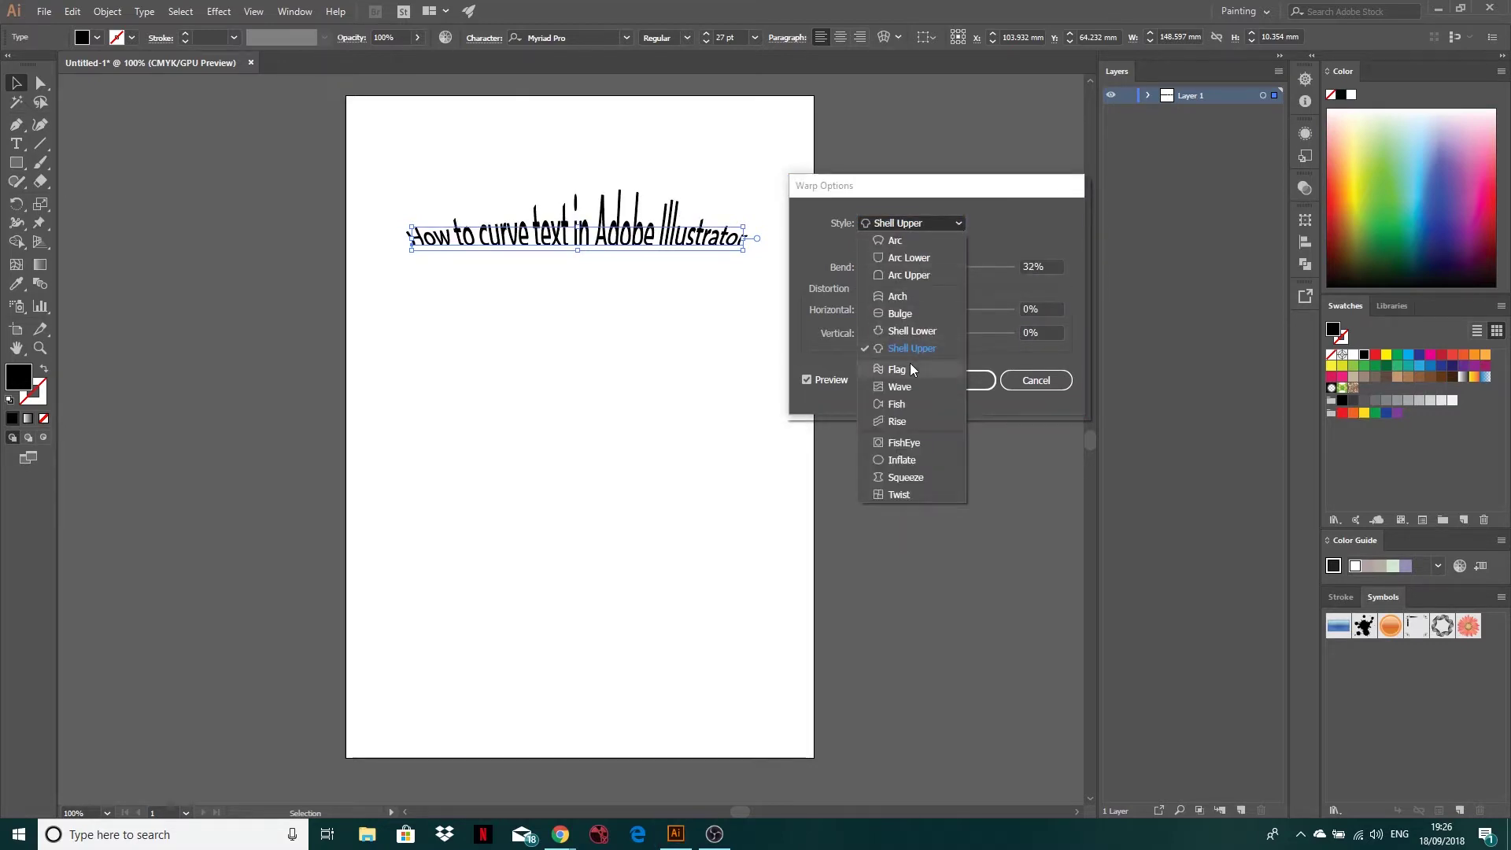
pyautogui.click(911, 364)
pyautogui.moveTo(954, 268); pyautogui.dragTo(1004, 268)
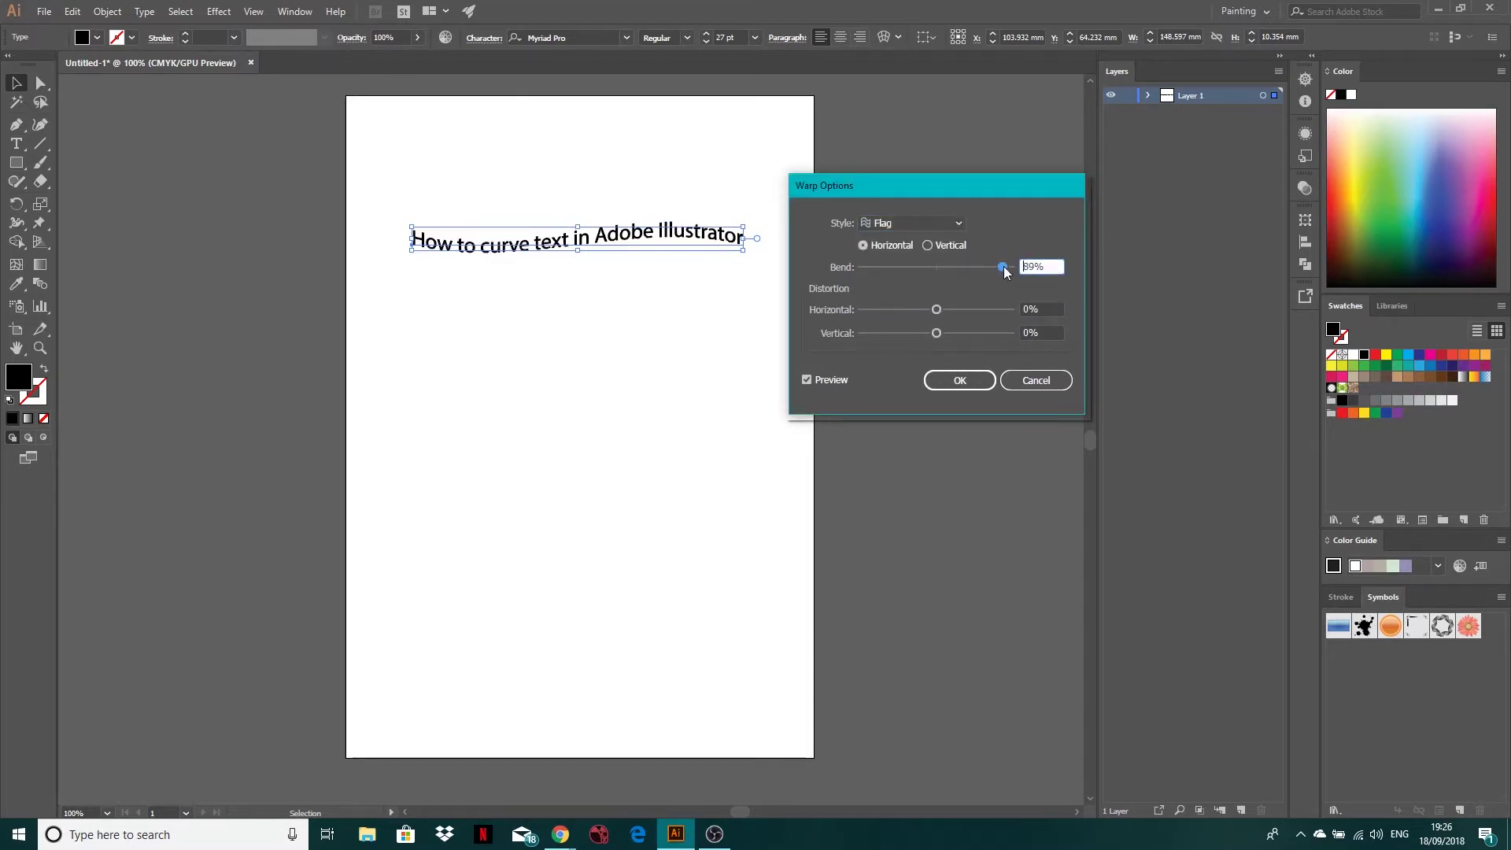
# Switch to a vertical Wave warp at -2% bend and open the style list
pyautogui.click(953, 224)
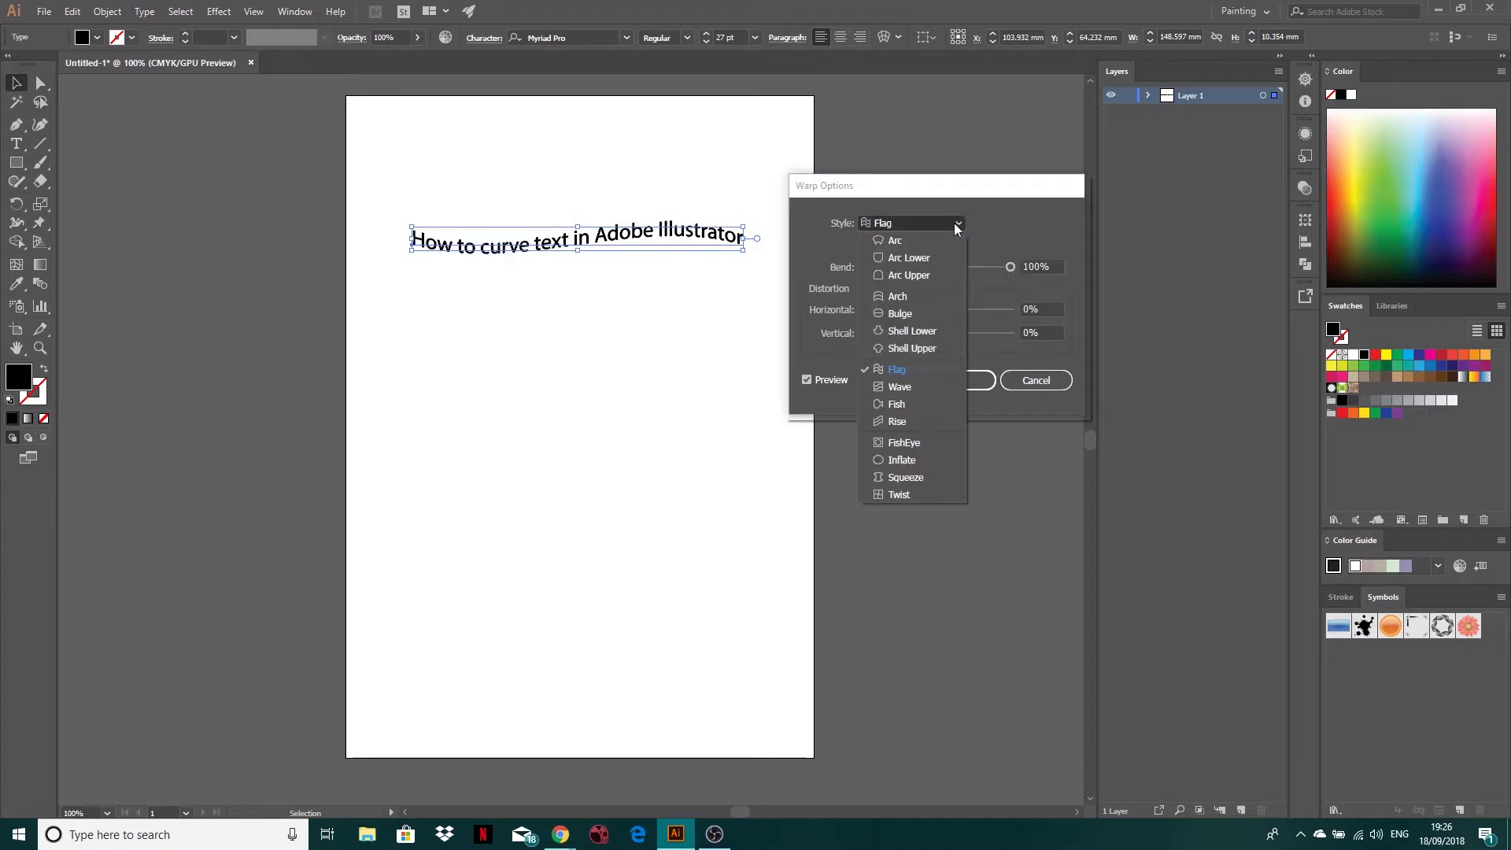
pyautogui.click(913, 385)
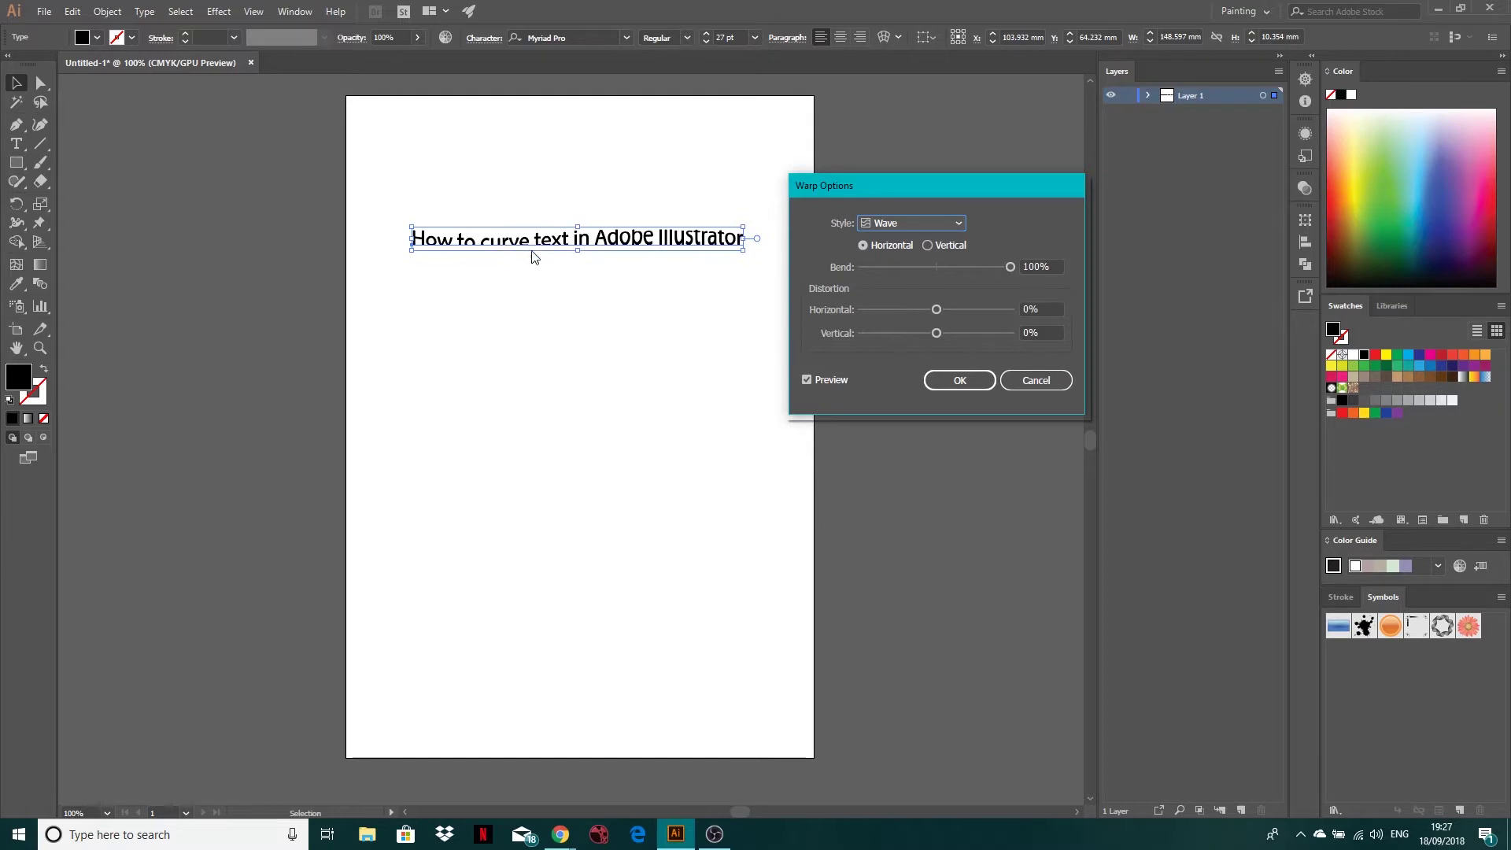
pyautogui.moveTo(1008, 271); pyautogui.dragTo(936, 262)
pyautogui.click(928, 246)
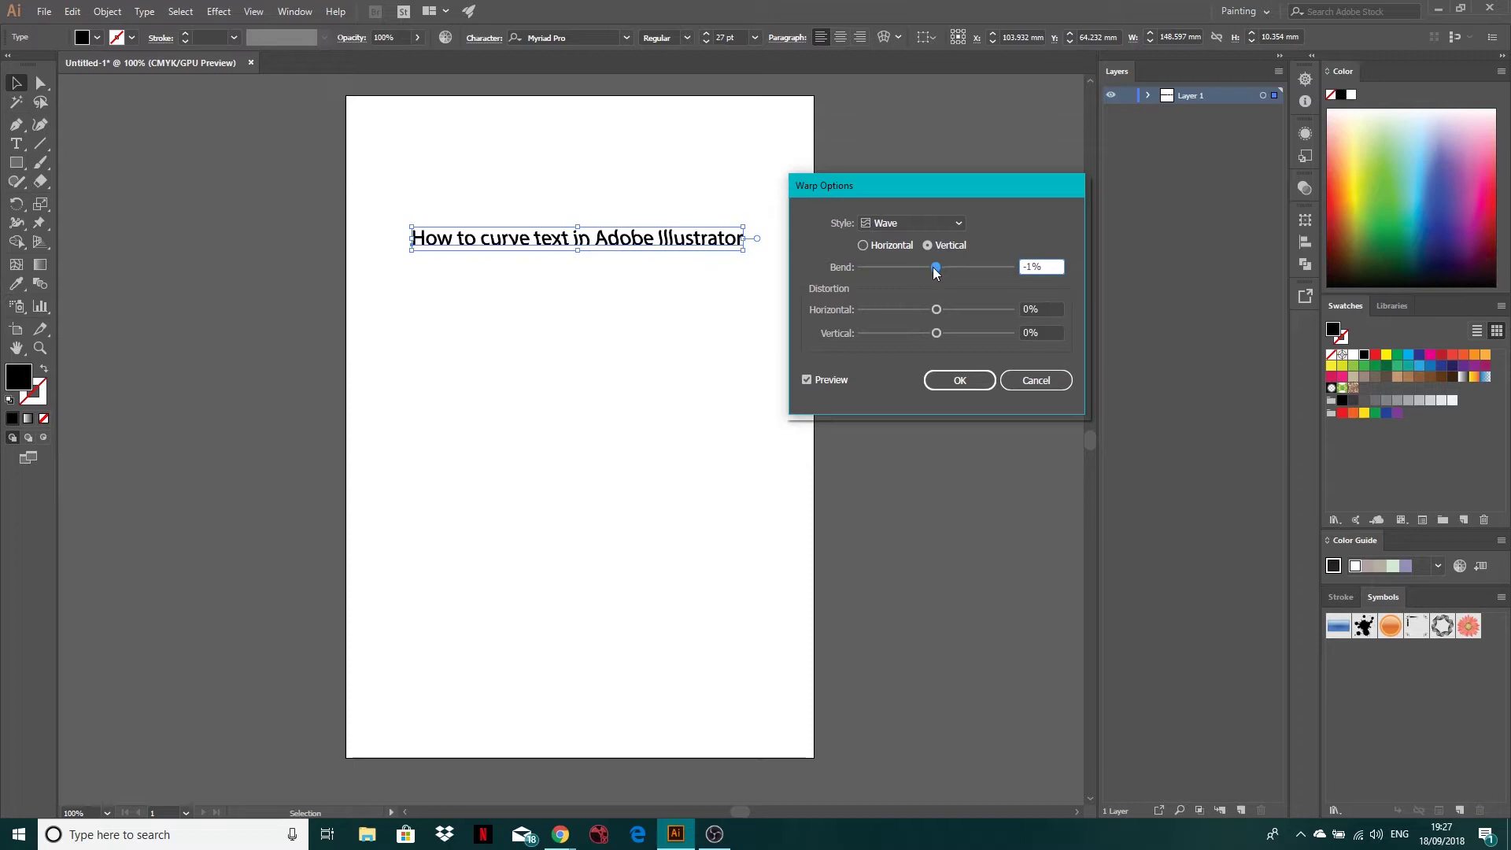
pyautogui.press('BackSpace')
pyautogui.write('2')
pyautogui.click(1044, 307)
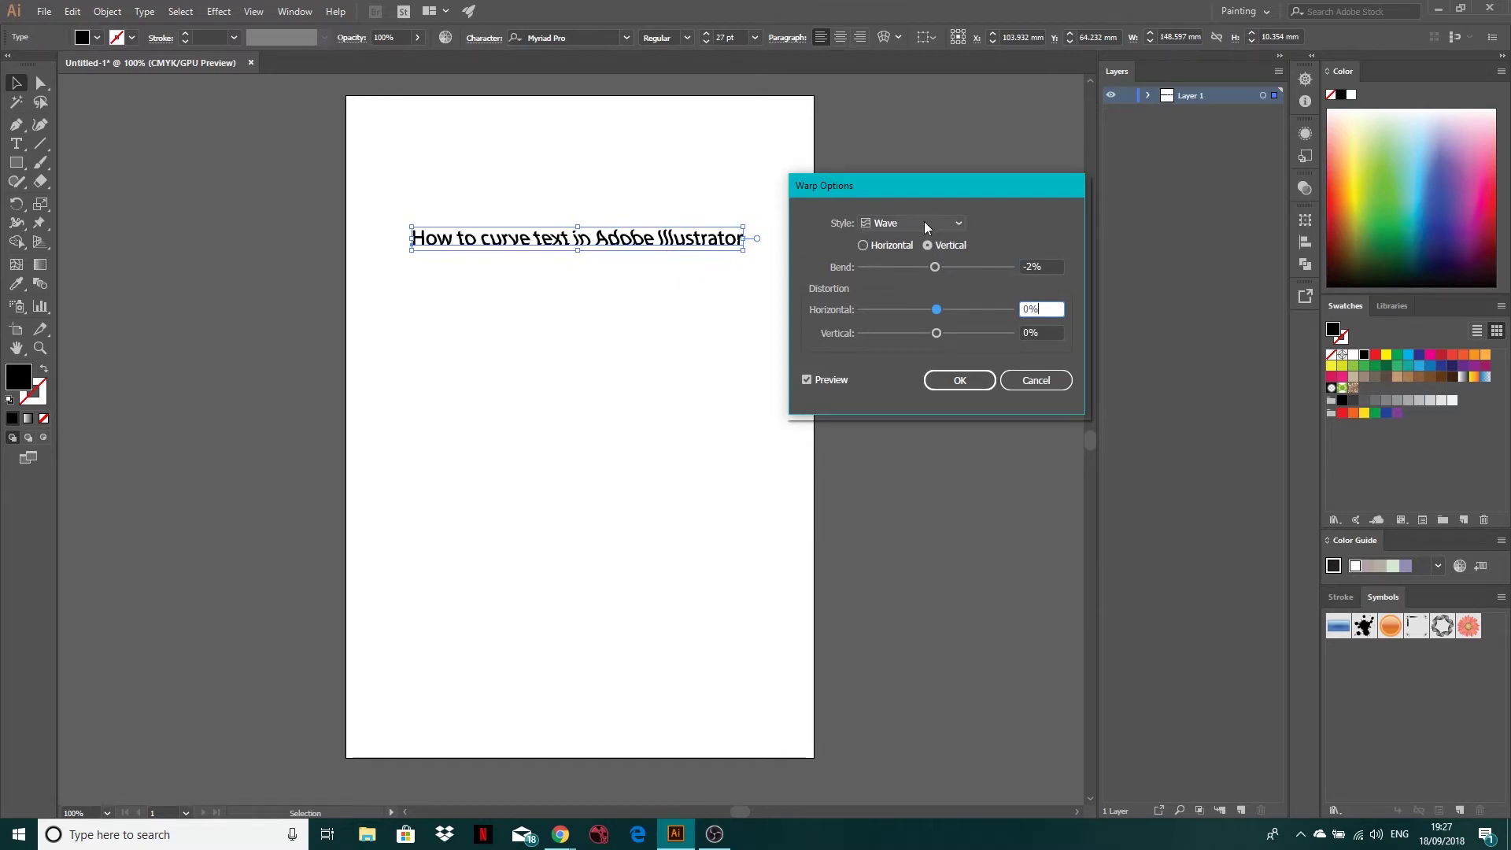
pyautogui.click(899, 225)
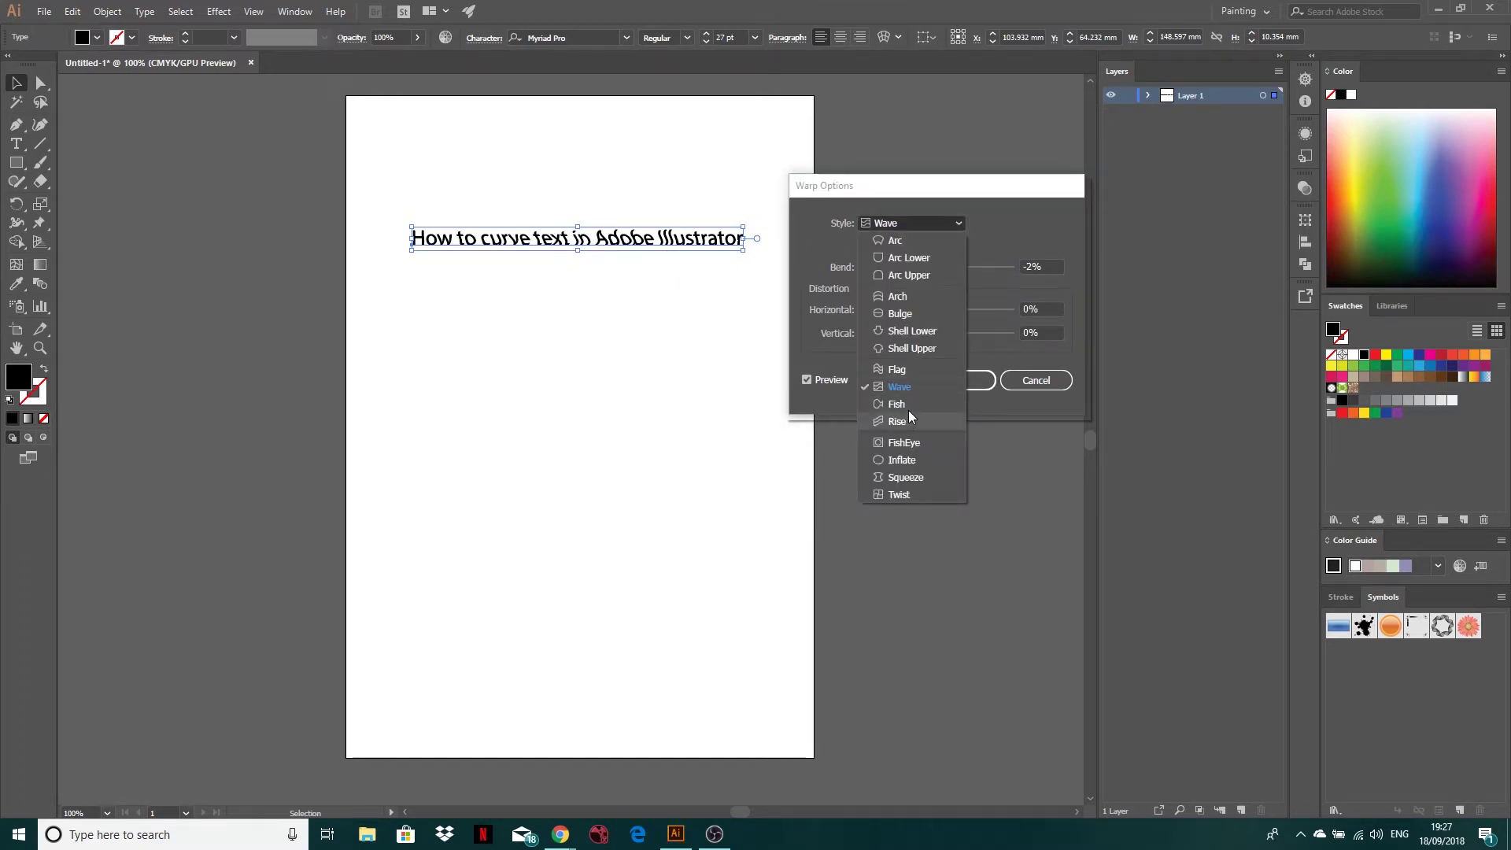
# Preview a stronger horizontal Fish warp, then a reversed Rise warp
pyautogui.click(910, 408)
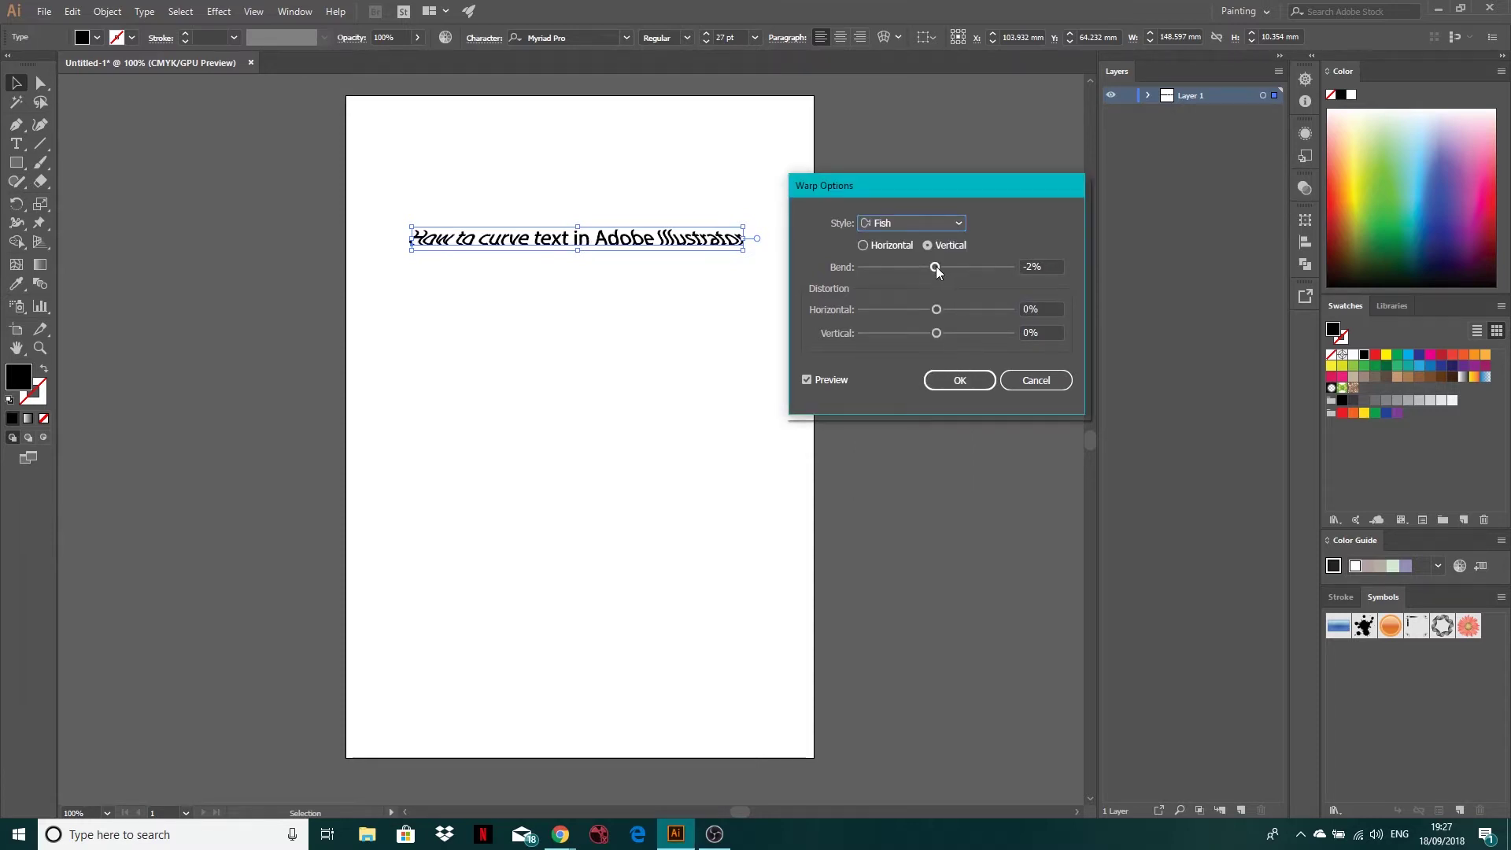
pyautogui.moveTo(936, 267); pyautogui.dragTo(985, 267)
pyautogui.click(863, 245)
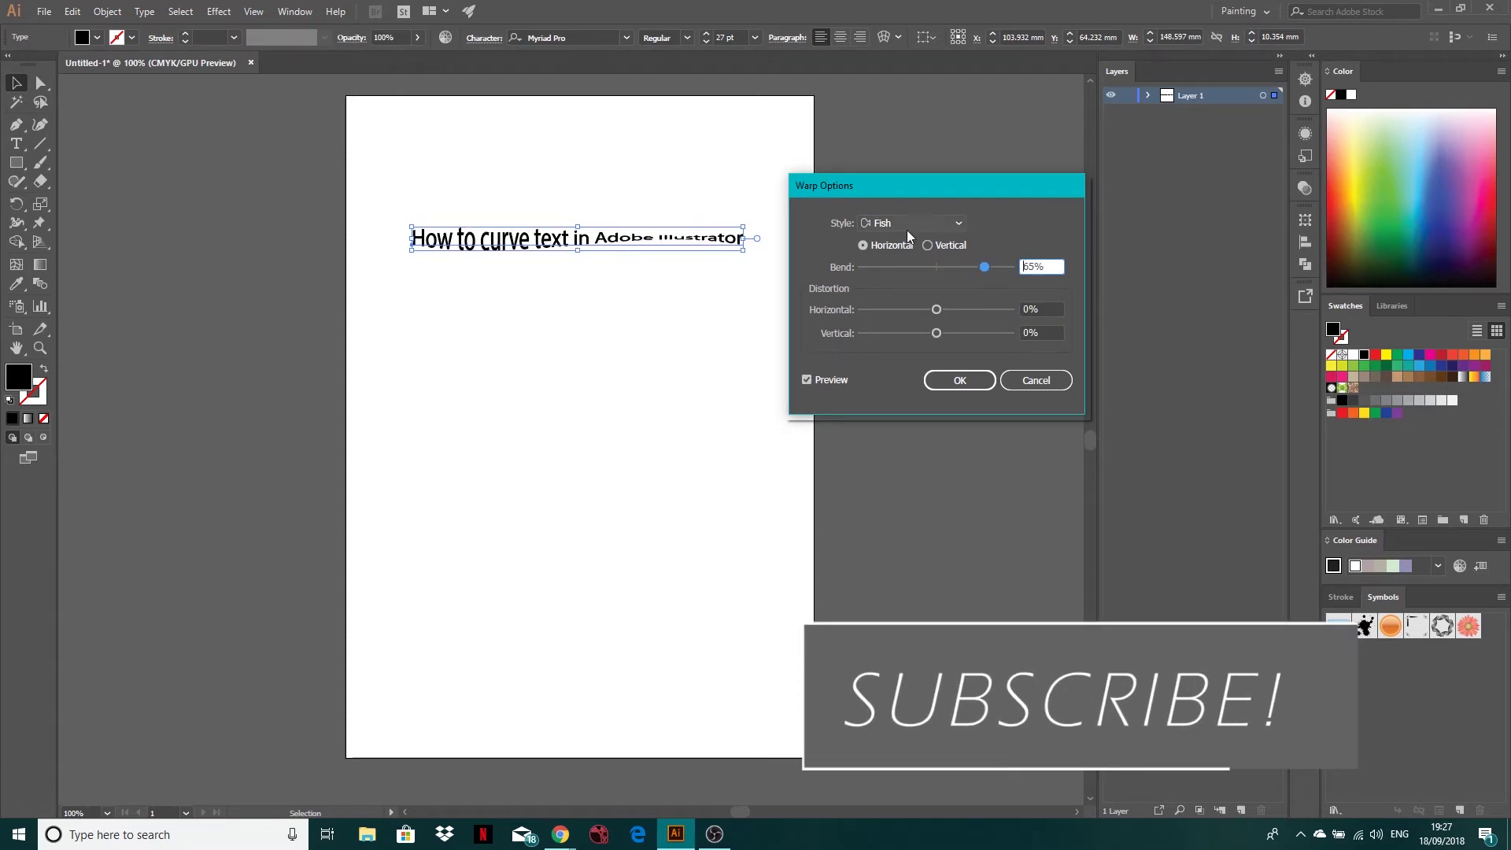
pyautogui.click(927, 225)
pyautogui.click(907, 419)
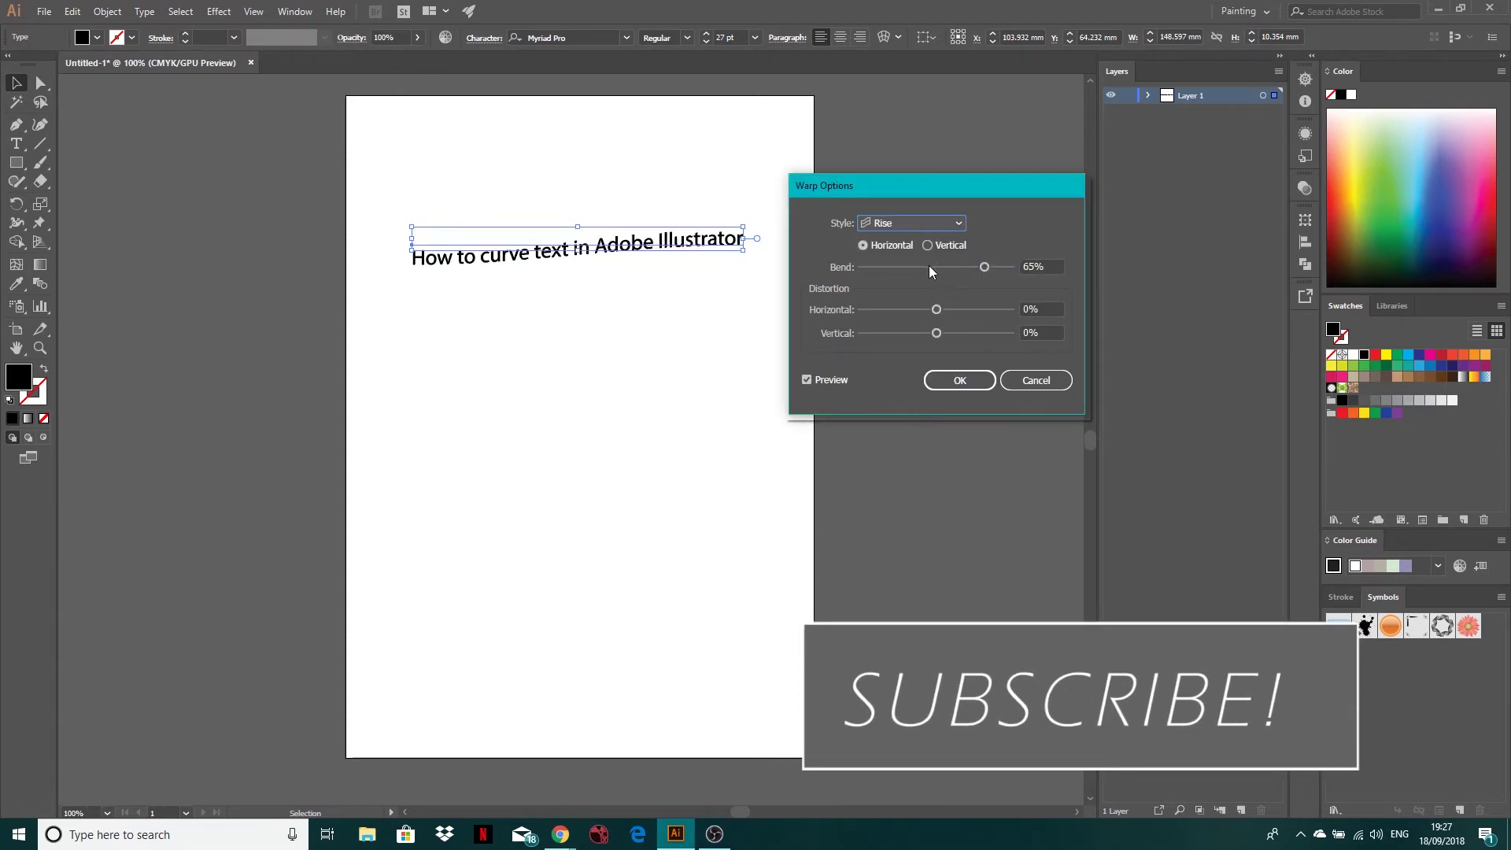
pyautogui.moveTo(964, 265); pyautogui.dragTo(886, 263)
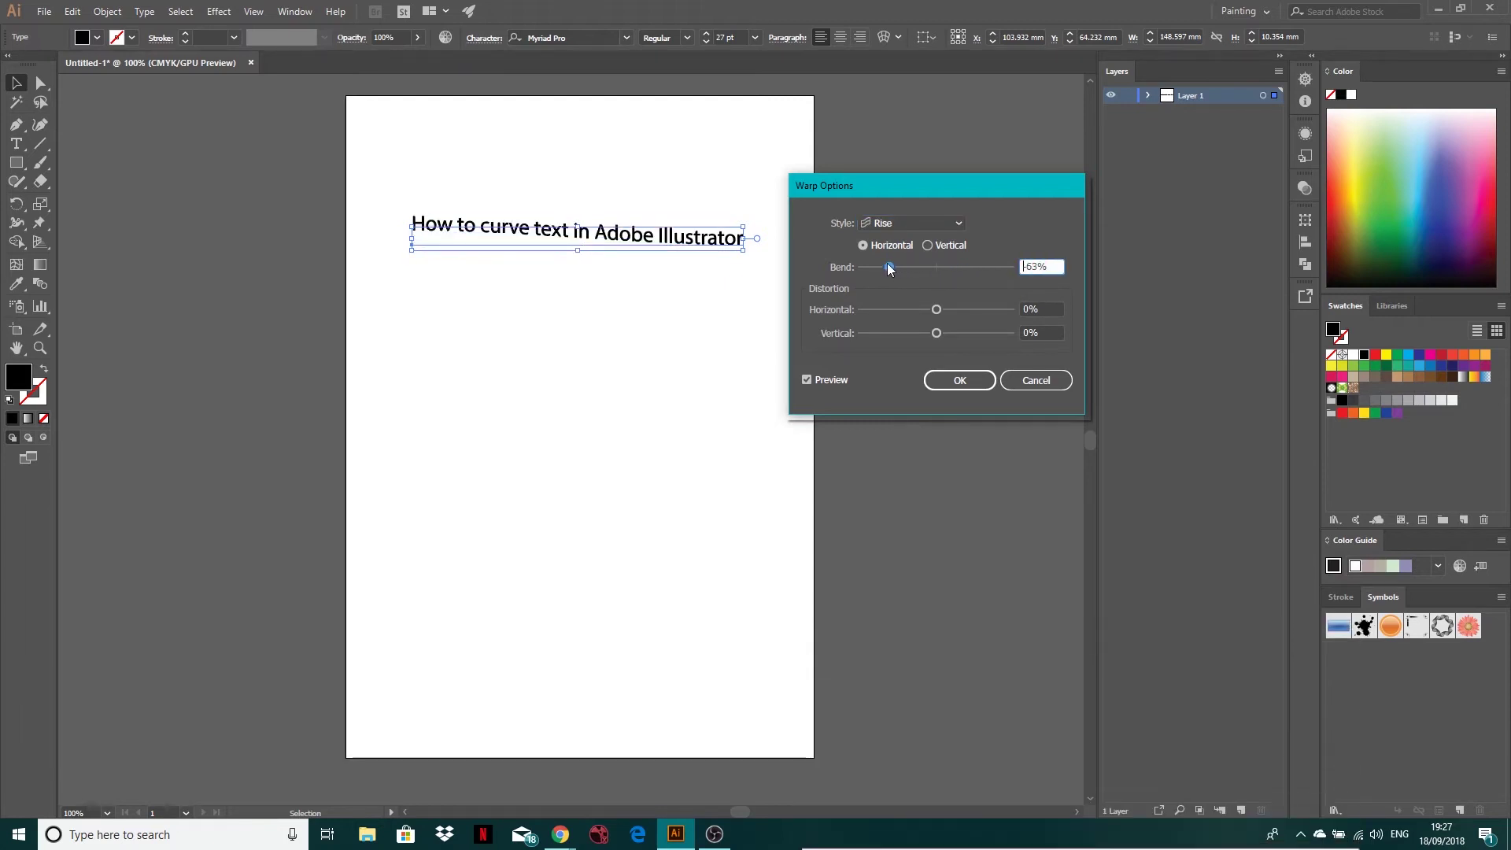
# Try FishEye at 8% bend, then Inflate at 32% bend
pyautogui.click(937, 226)
pyautogui.click(900, 441)
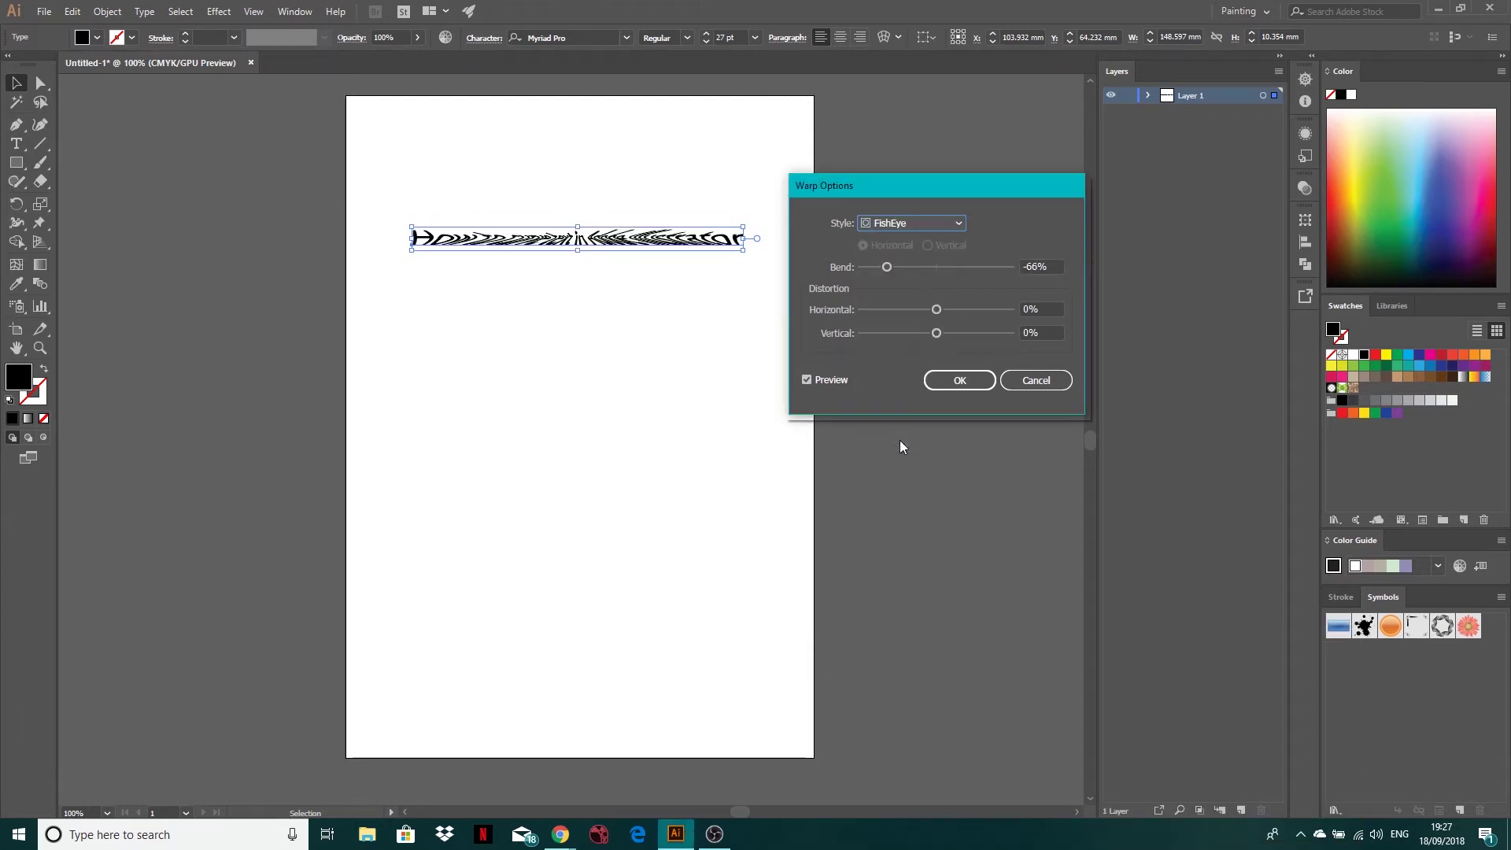
pyautogui.click(931, 267)
pyautogui.moveTo(931, 268); pyautogui.dragTo(957, 269)
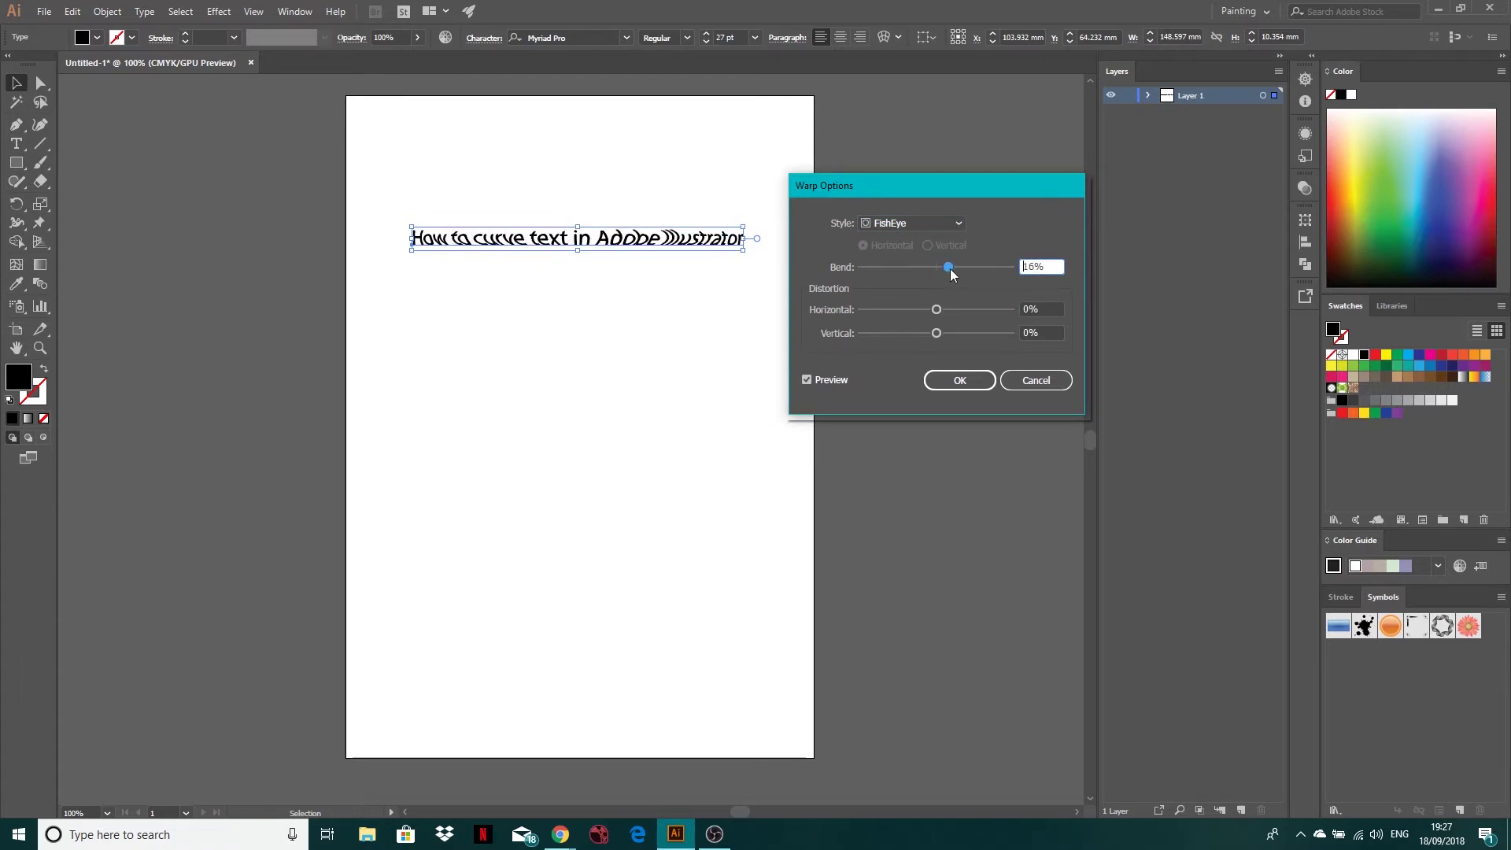
pyautogui.moveTo(965, 267); pyautogui.dragTo(945, 267)
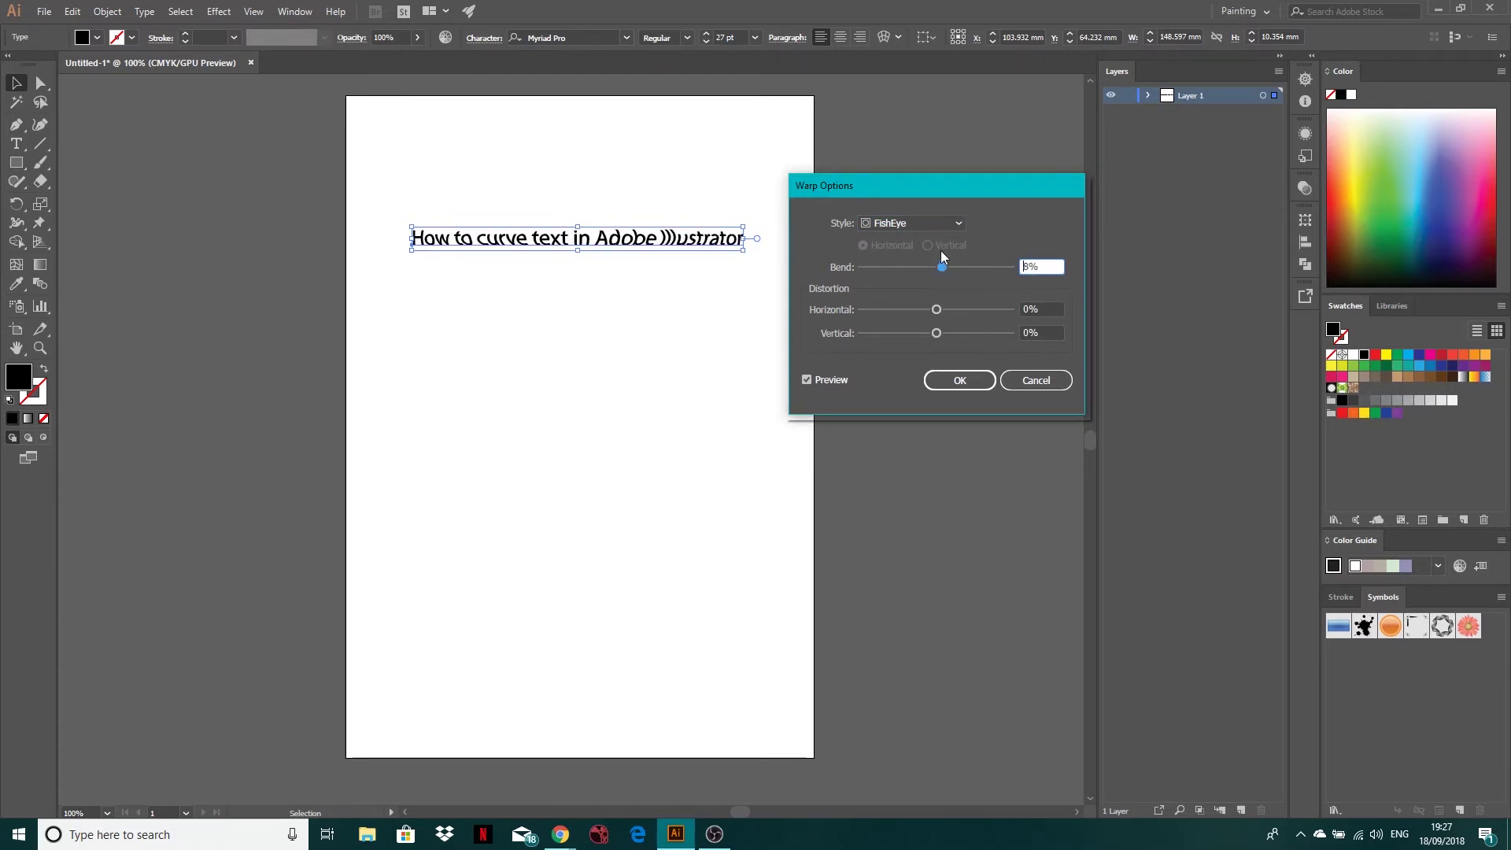
pyautogui.click(913, 223)
pyautogui.click(902, 460)
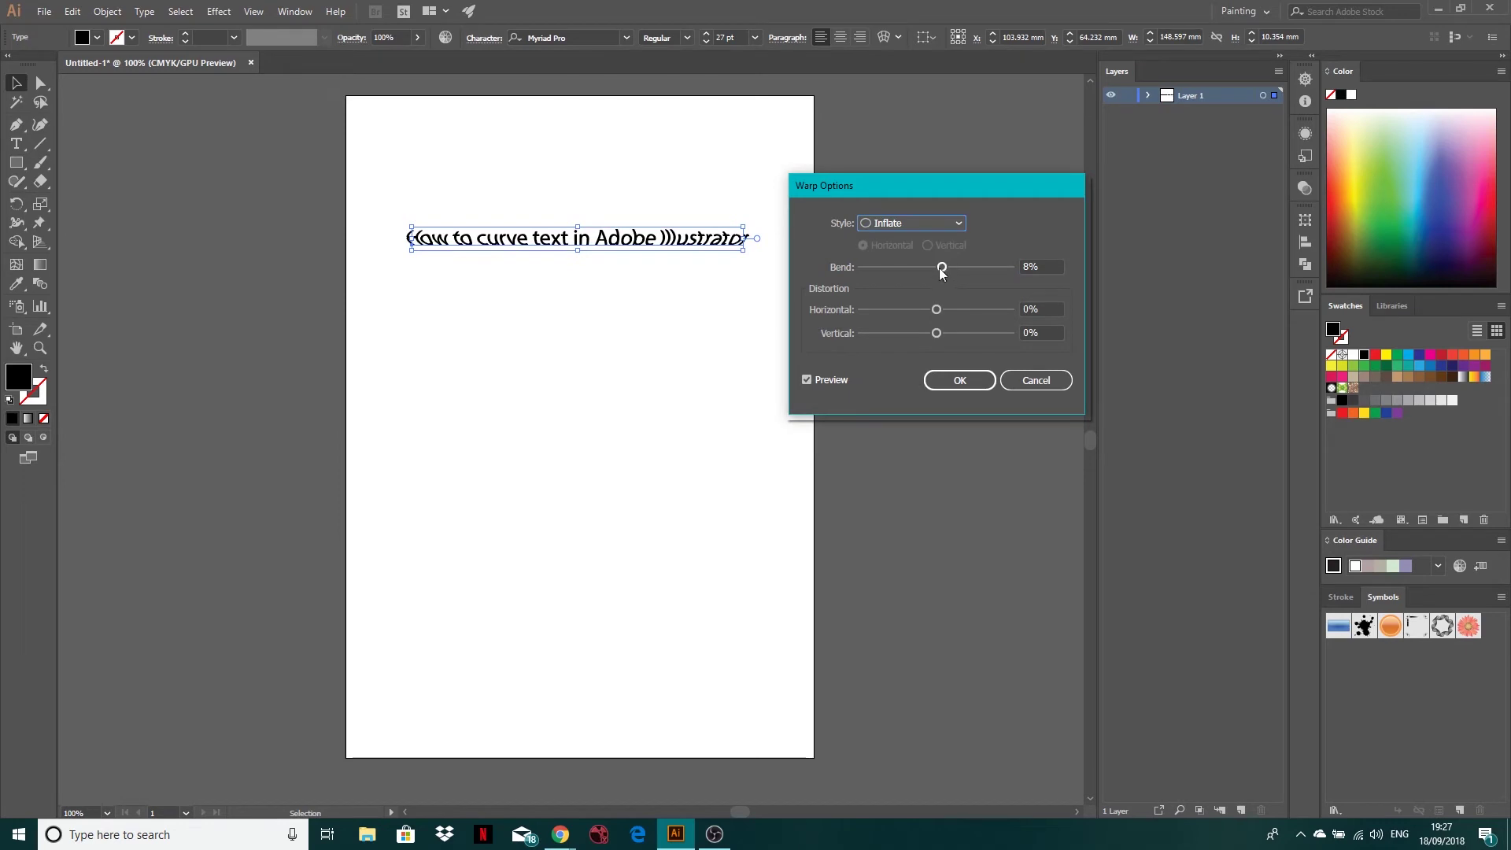
pyautogui.moveTo(942, 268); pyautogui.dragTo(960, 267)
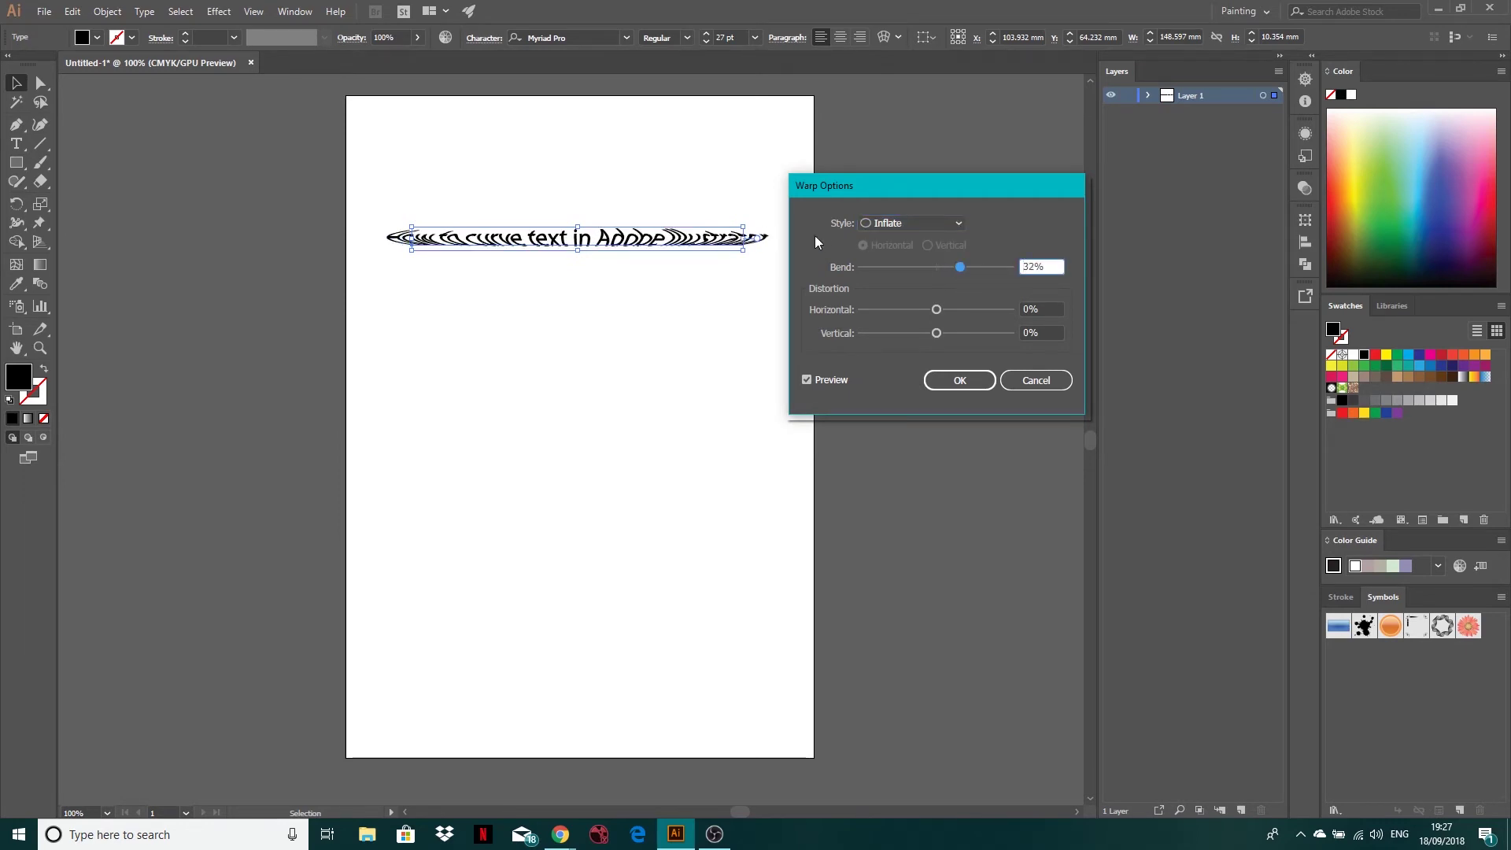
# Try Squeeze at 11%, then Twist up to 100% and finally vertical at 5%
pyautogui.click(925, 224)
pyautogui.click(907, 475)
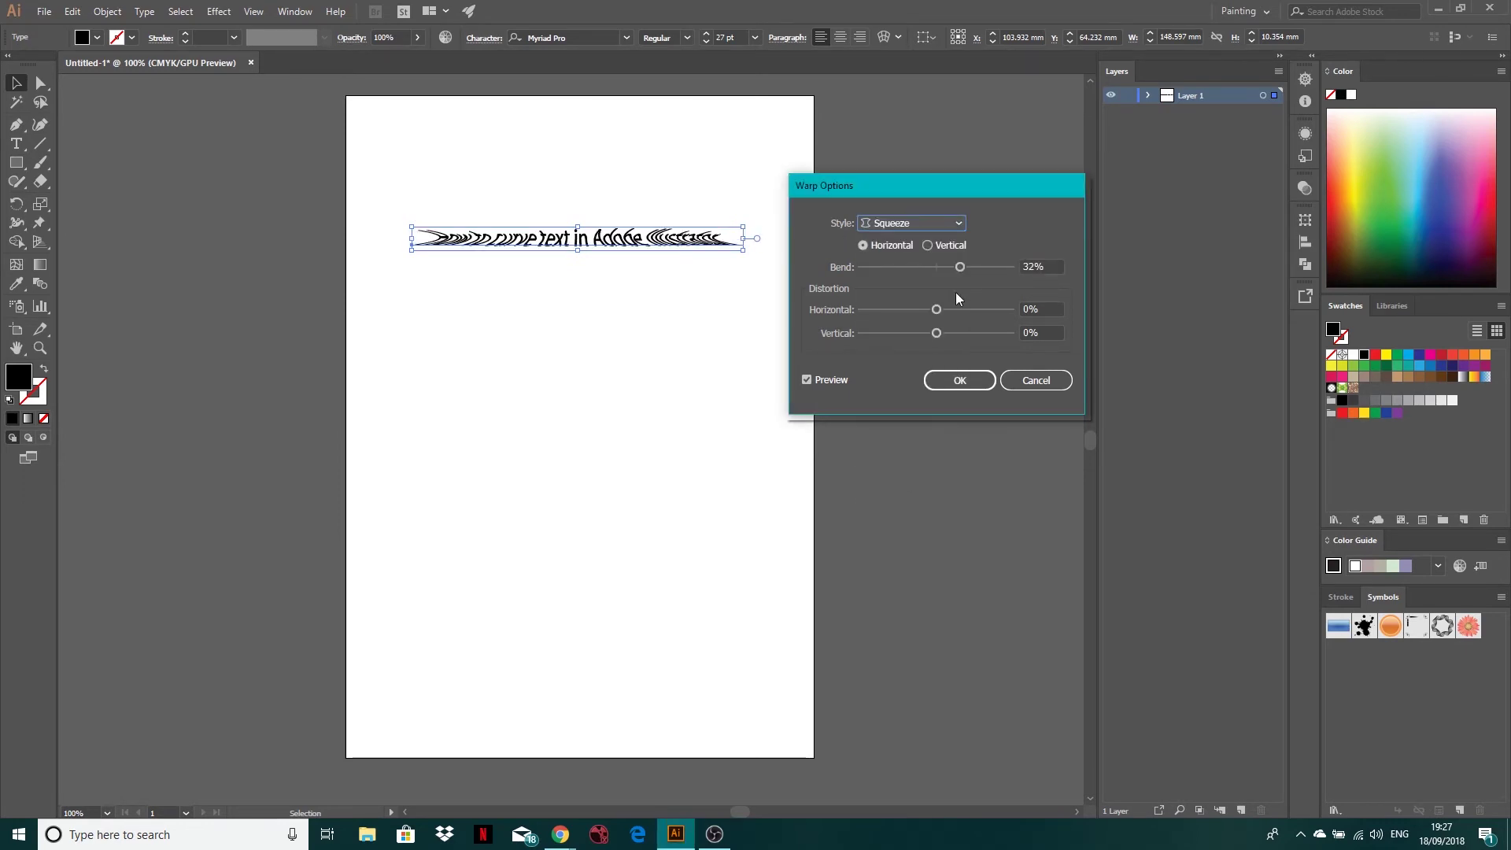
pyautogui.moveTo(952, 269); pyautogui.dragTo(945, 271)
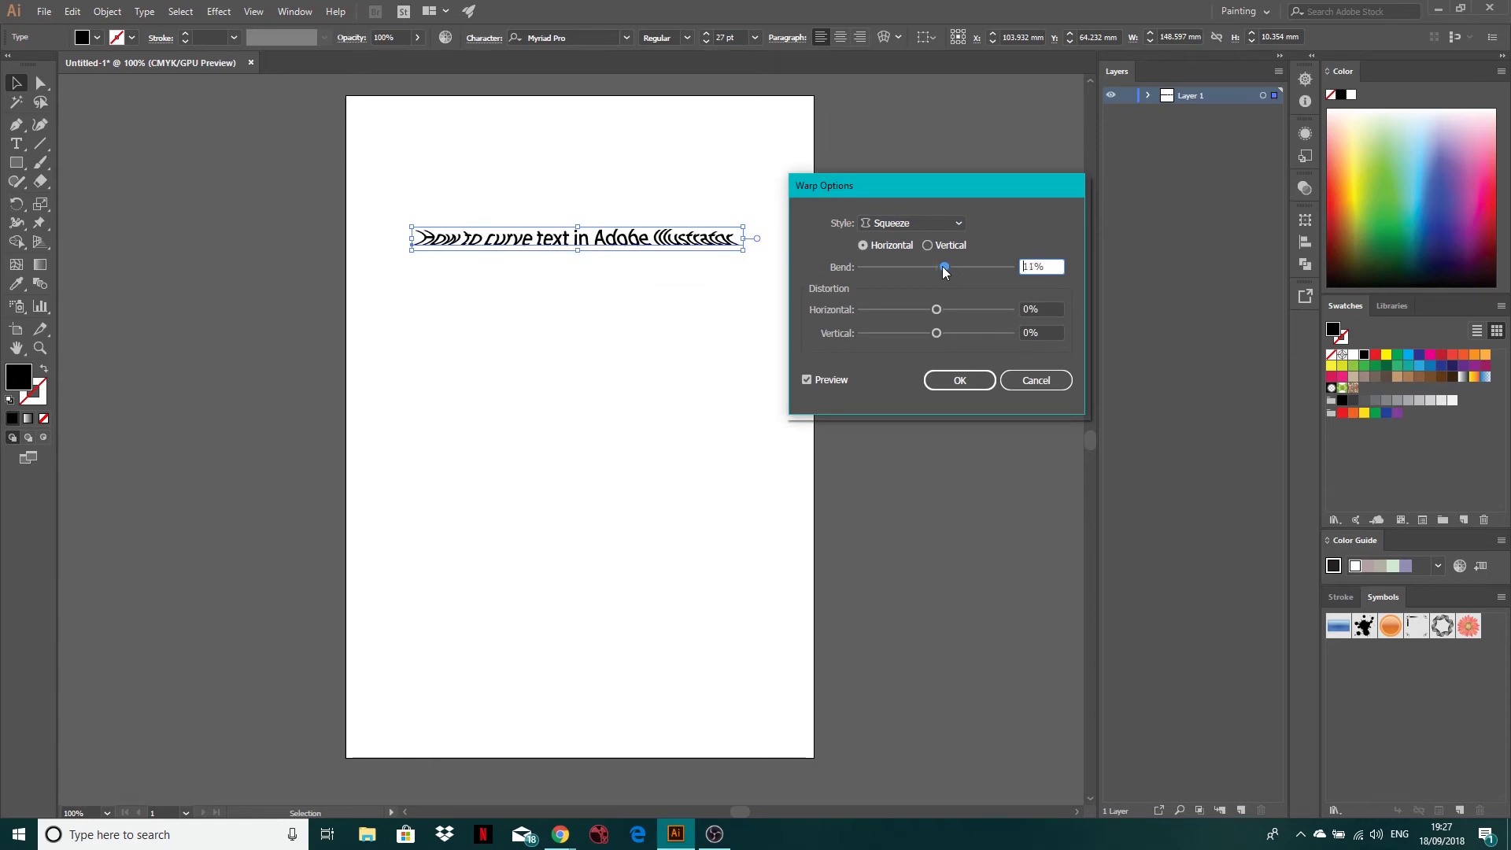
pyautogui.click(906, 224)
pyautogui.click(904, 487)
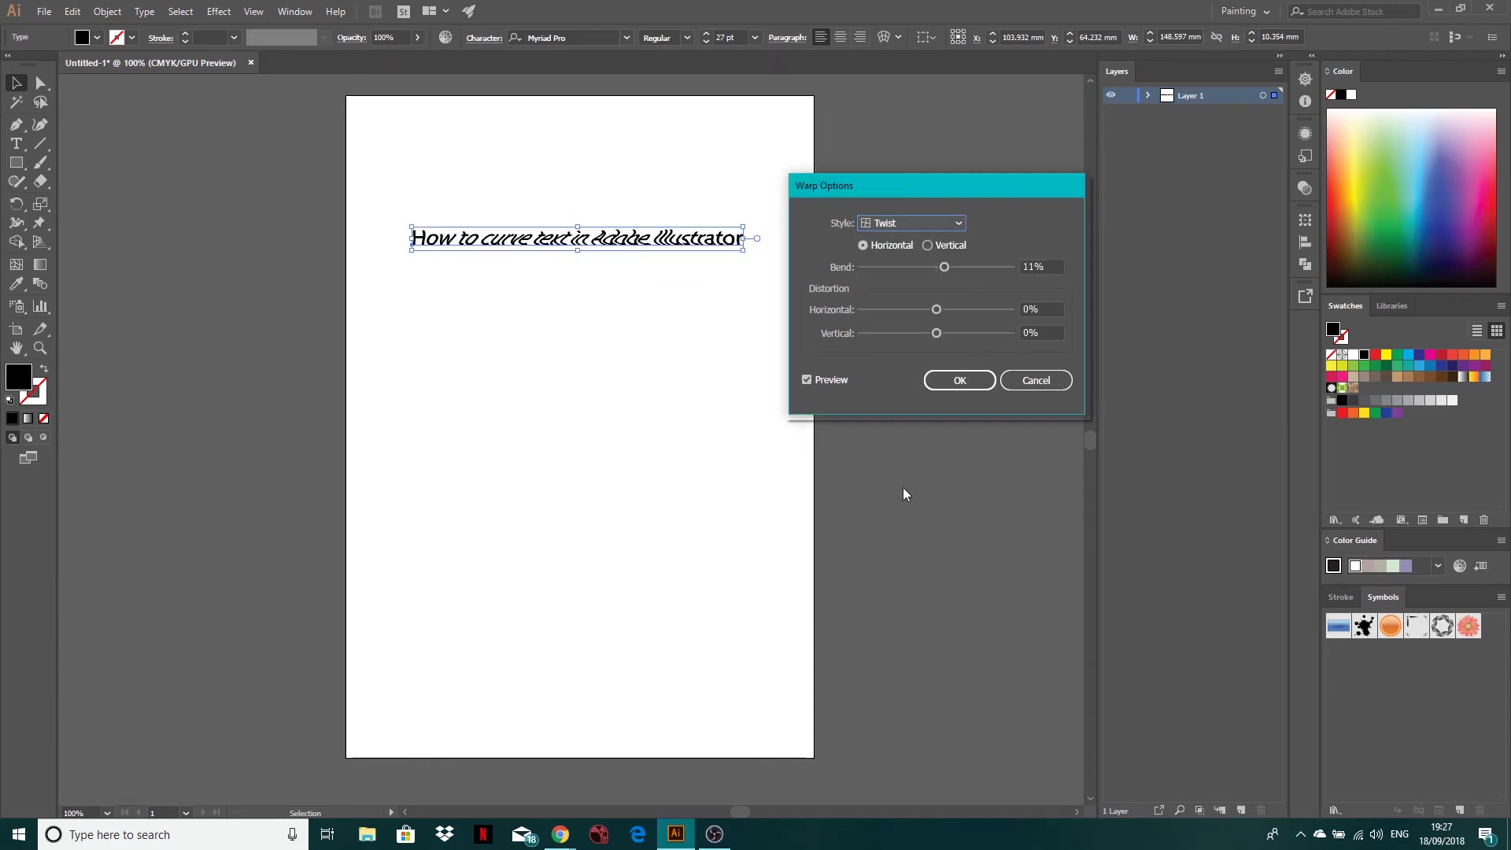
pyautogui.click(943, 267)
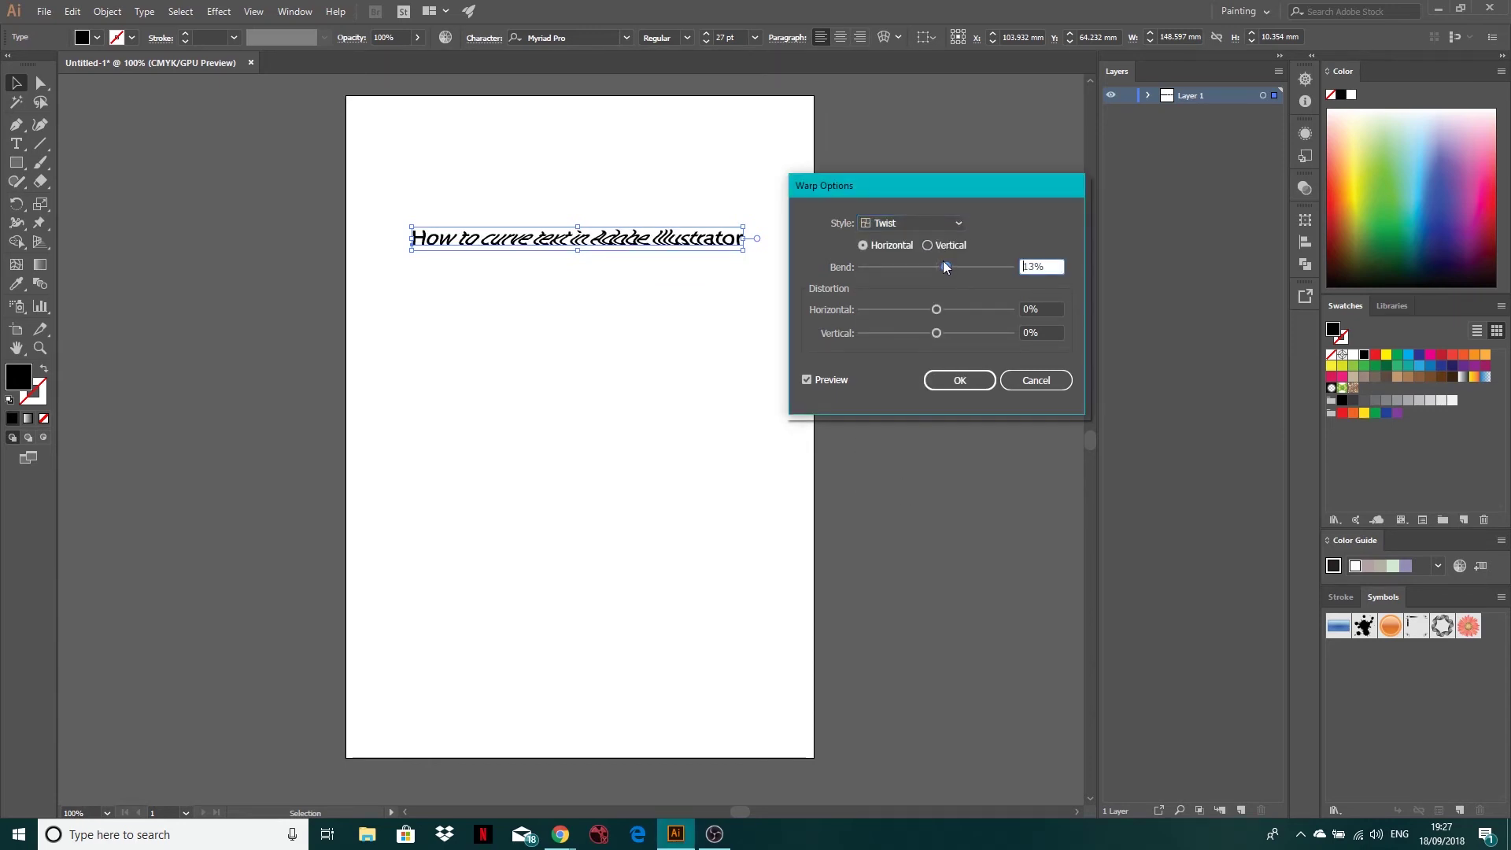
pyautogui.moveTo(946, 267); pyautogui.dragTo(1048, 266)
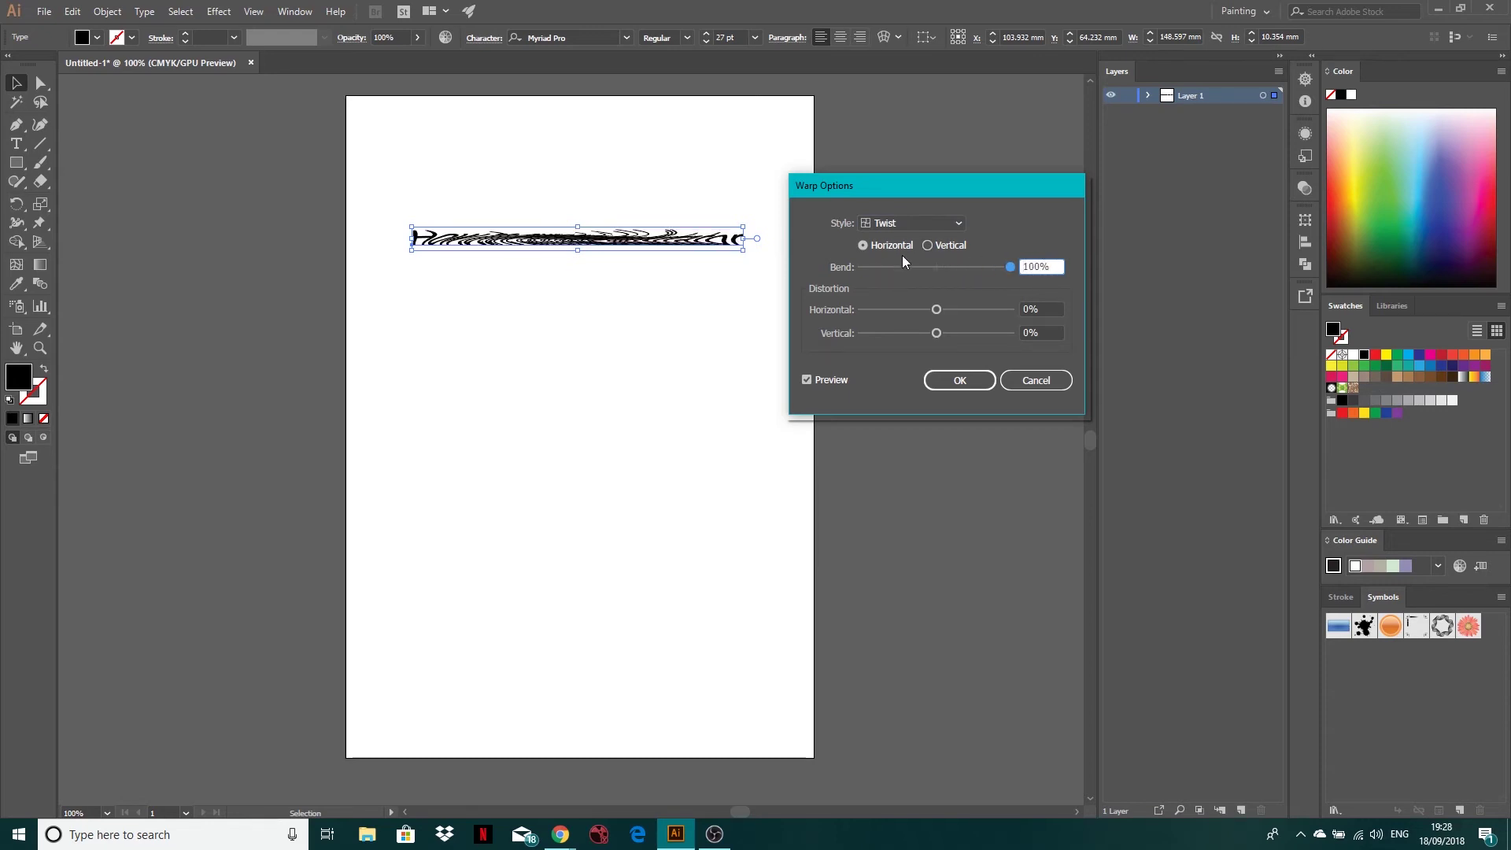
pyautogui.click(929, 244)
pyautogui.click(937, 264)
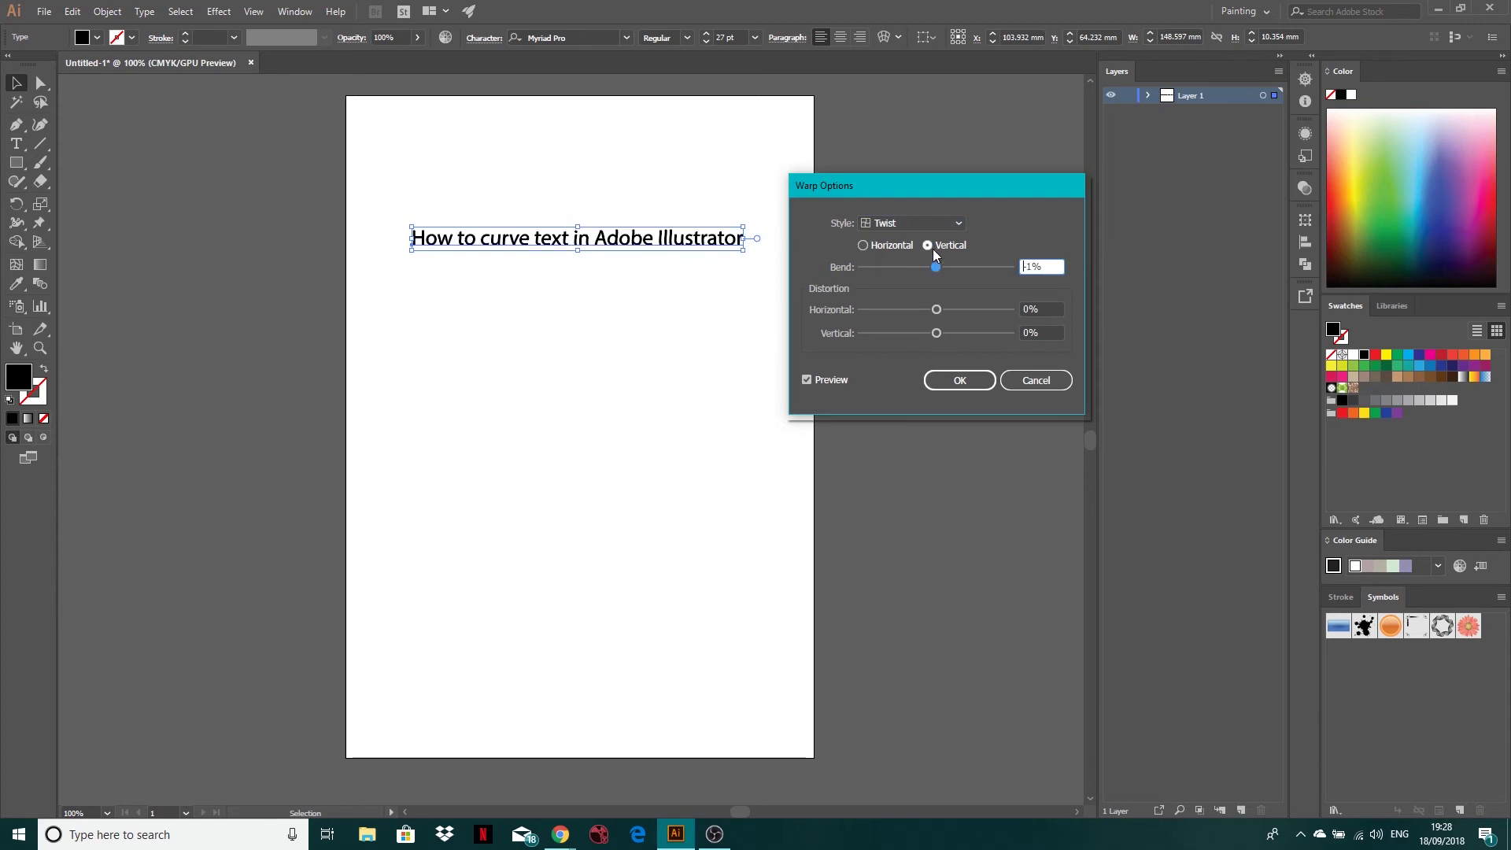
pyautogui.moveTo(938, 263); pyautogui.dragTo(943, 262)
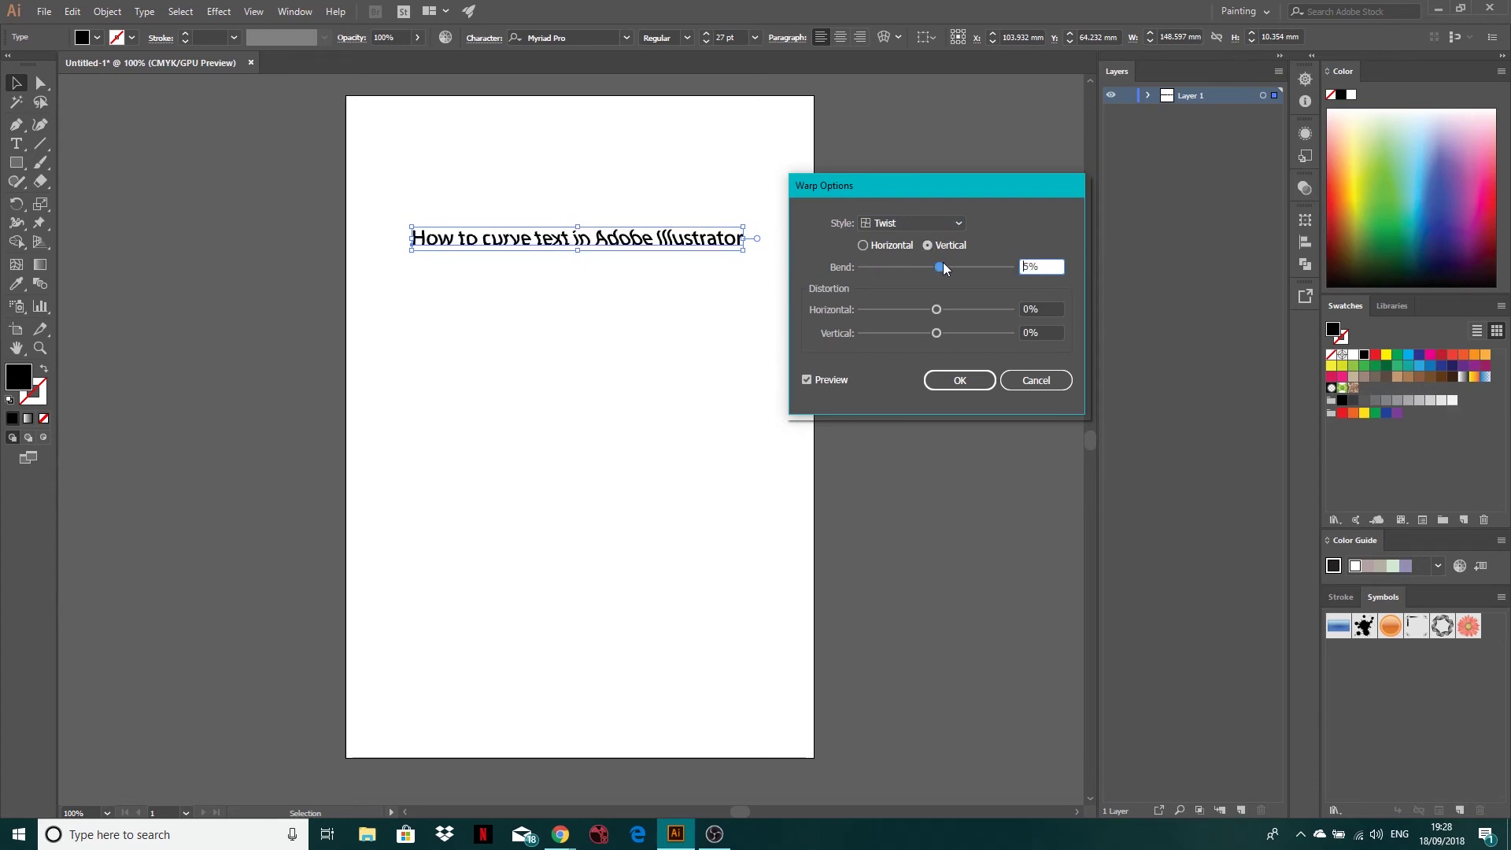
pyautogui.click(928, 224)
# Choose the Arc style, set it Horizontal and bend it upward to 38%
pyautogui.click(907, 239)
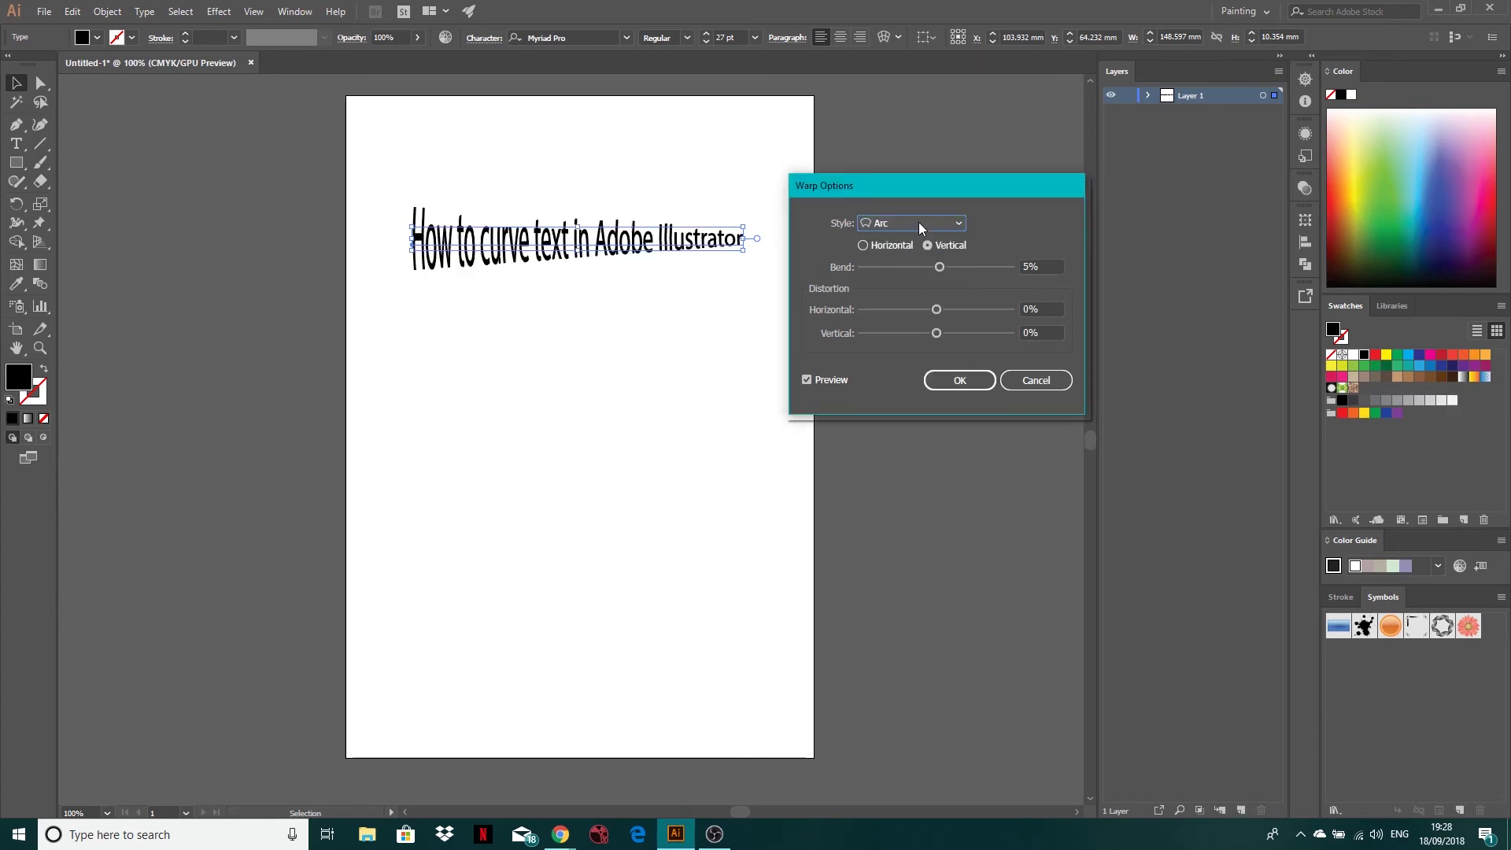
pyautogui.click(864, 245)
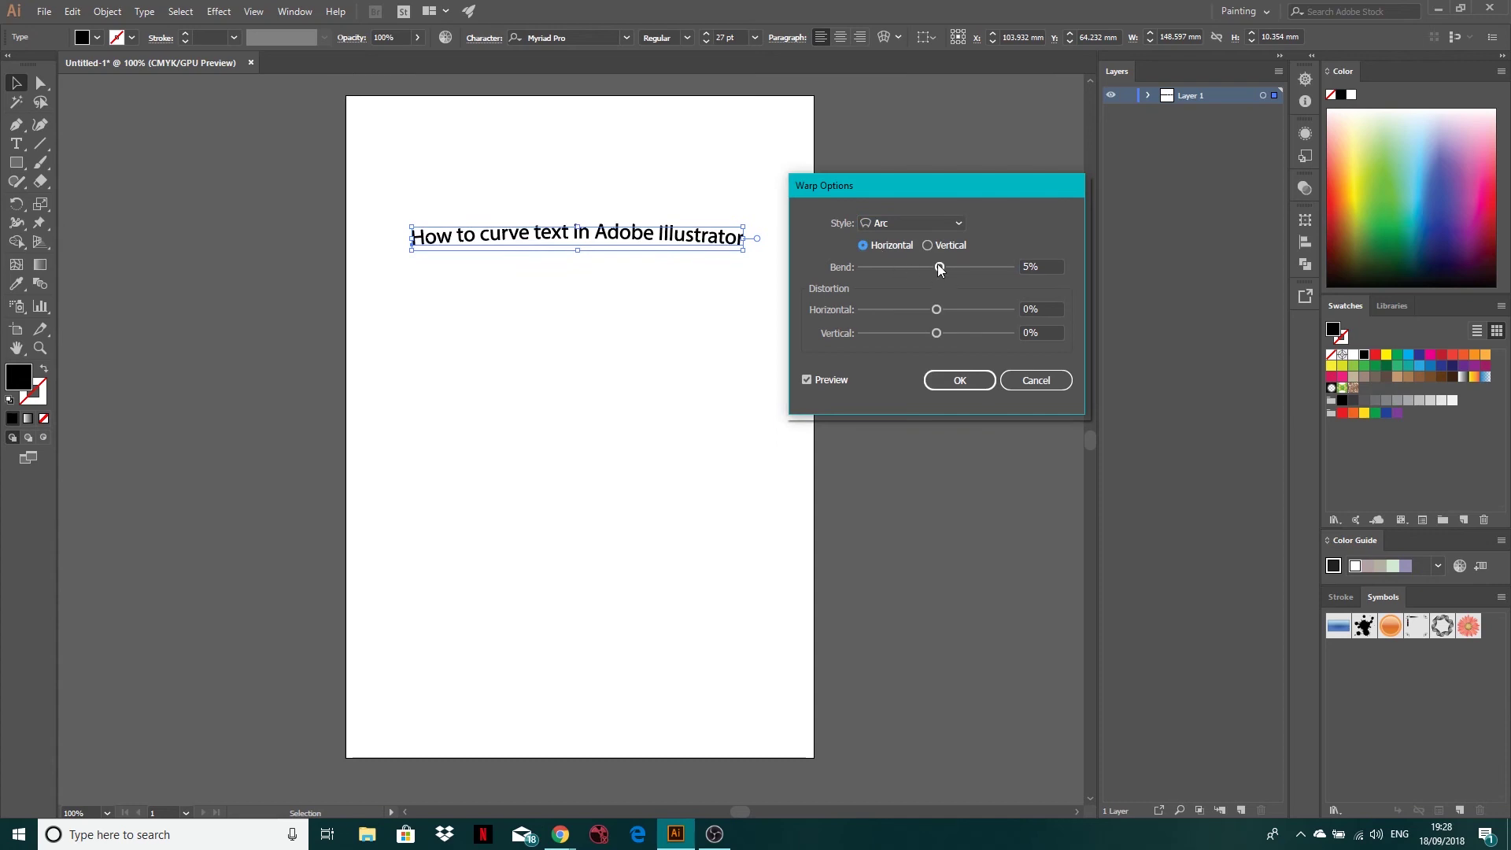
pyautogui.moveTo(939, 266); pyautogui.dragTo(963, 260)
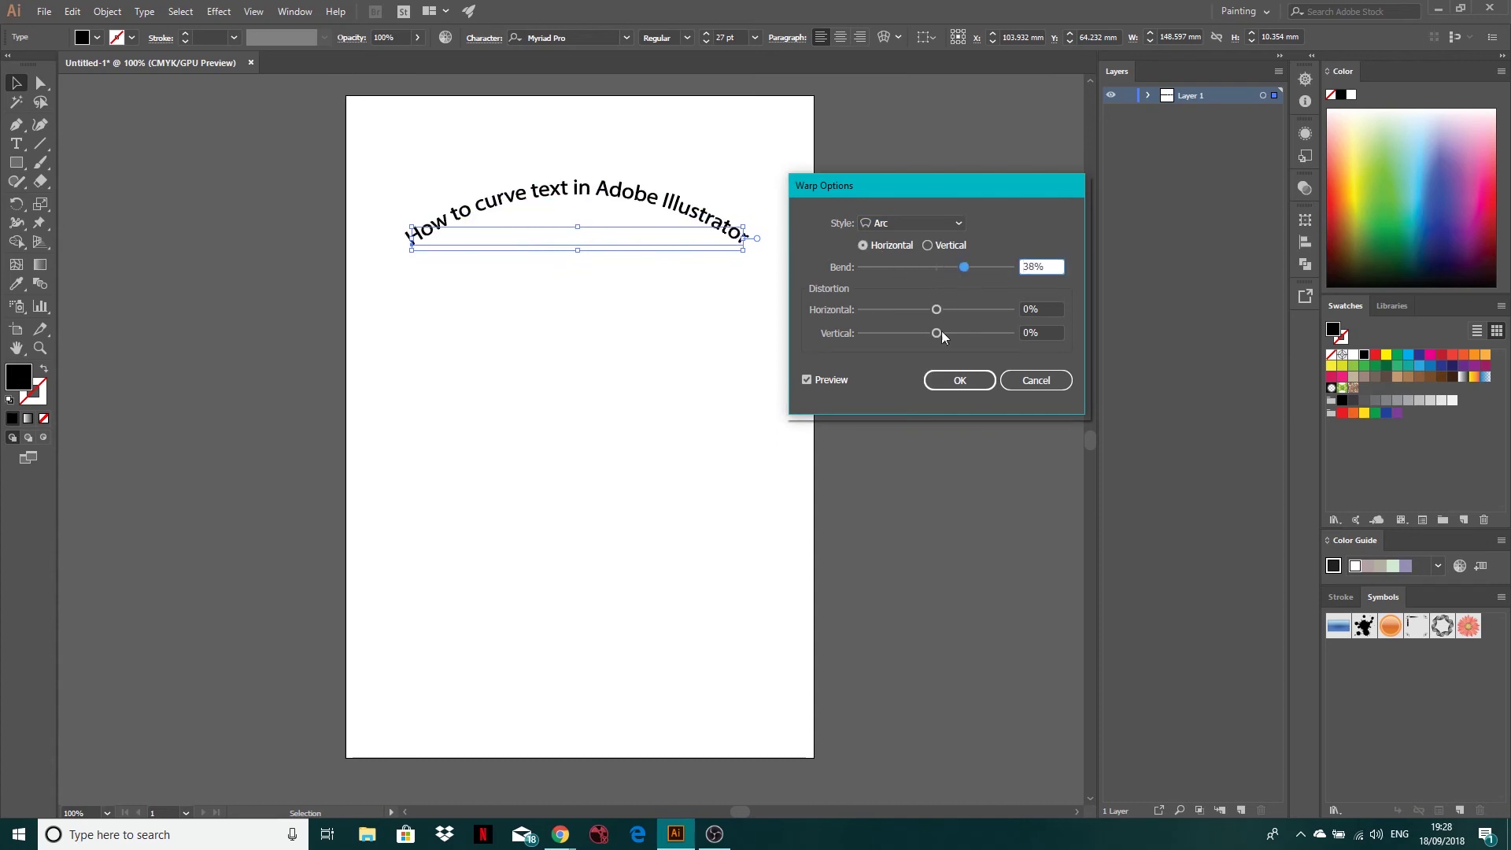